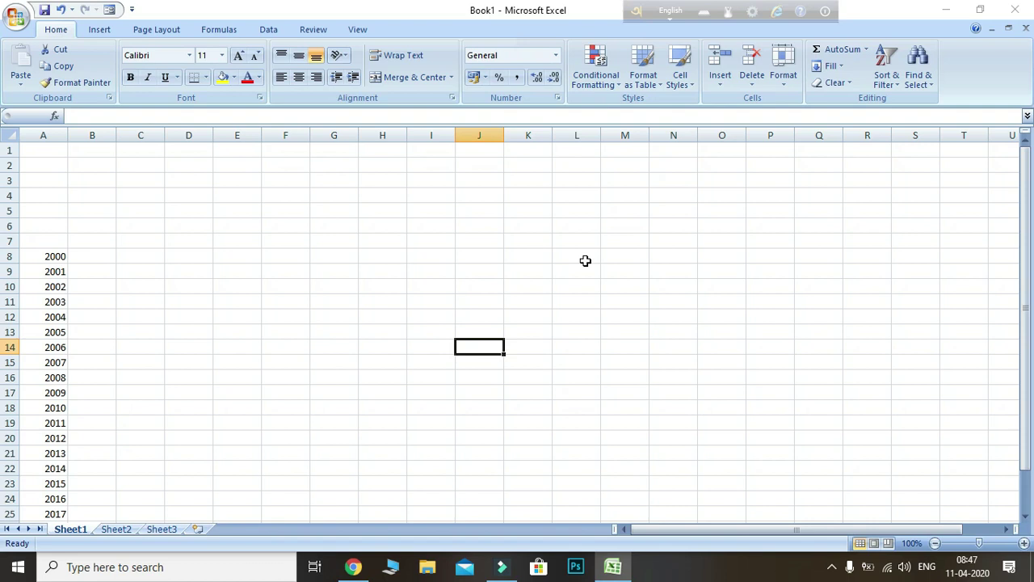
- Merge cells C2:L4 into a single centred title cell
key("Down")
key("Down")
key("Down")
key("Down")
key("Down")
key("Down")
key("Down")
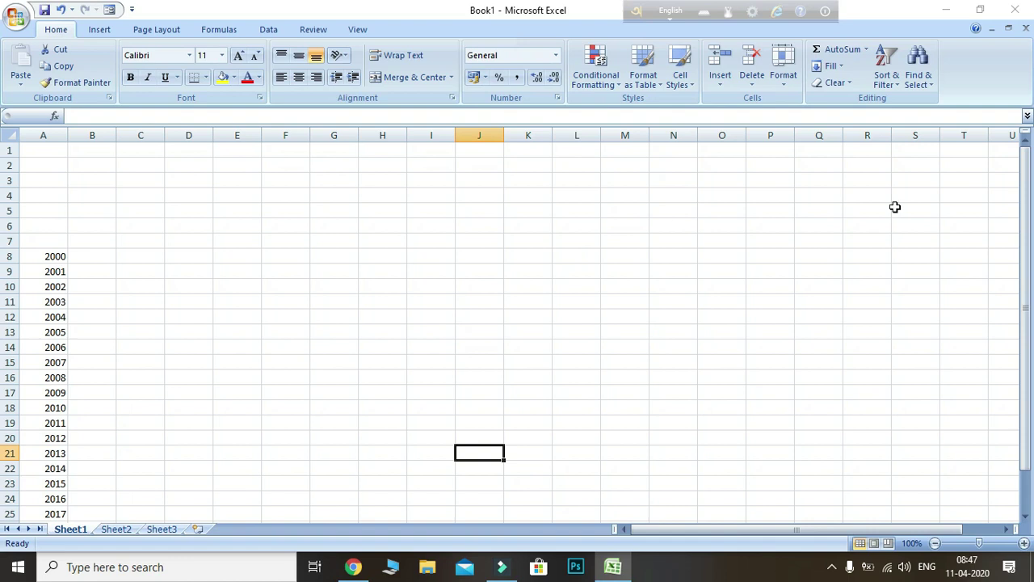
left_click_drag(1028, 263, 1028, 279)
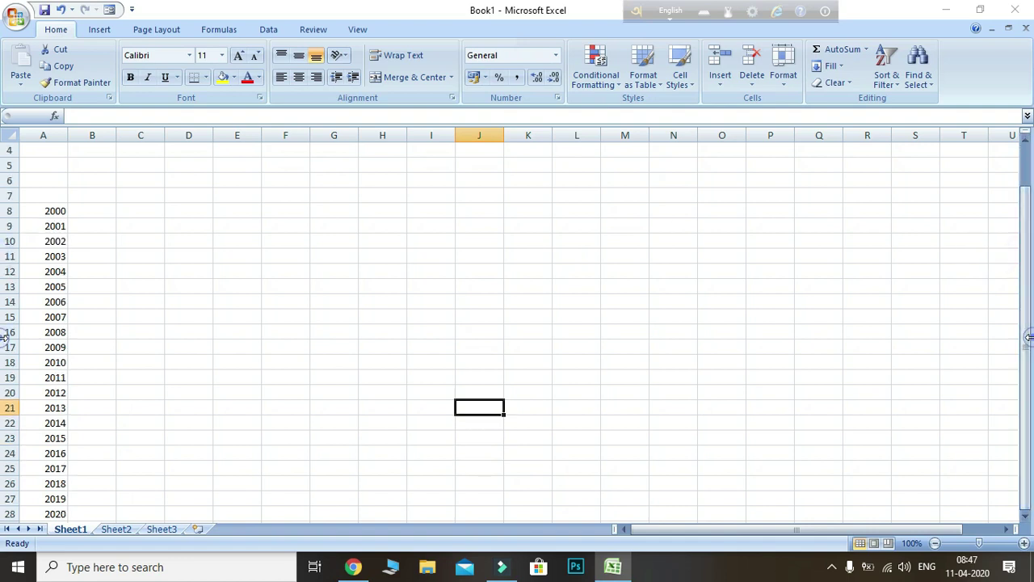
left_click_drag(1027, 243, 1029, 194)
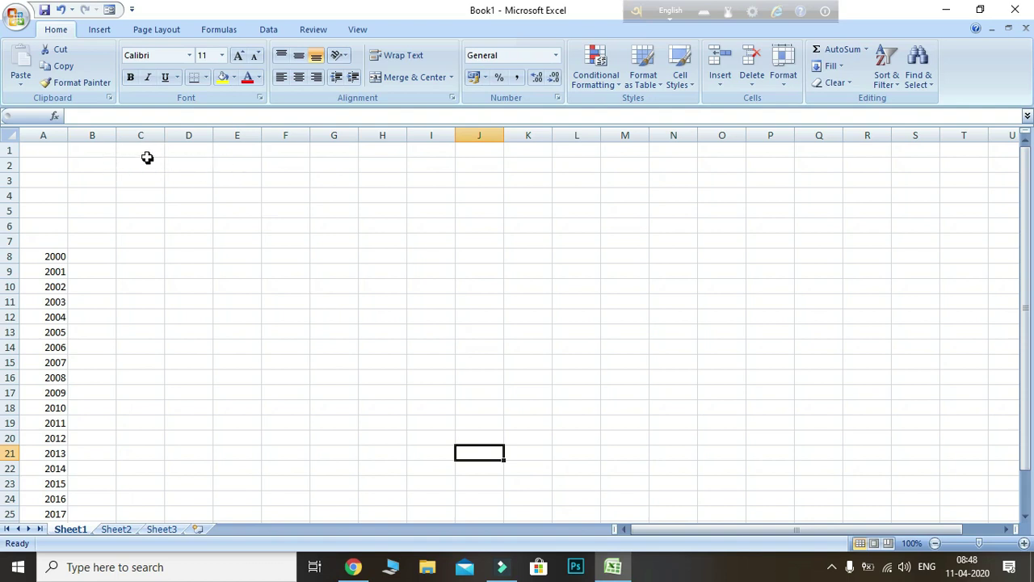
mouse_move(147, 161)
left_mouse_down()
mouse_move(491, 207)
mouse_move(557, 202)
left_mouse_up()
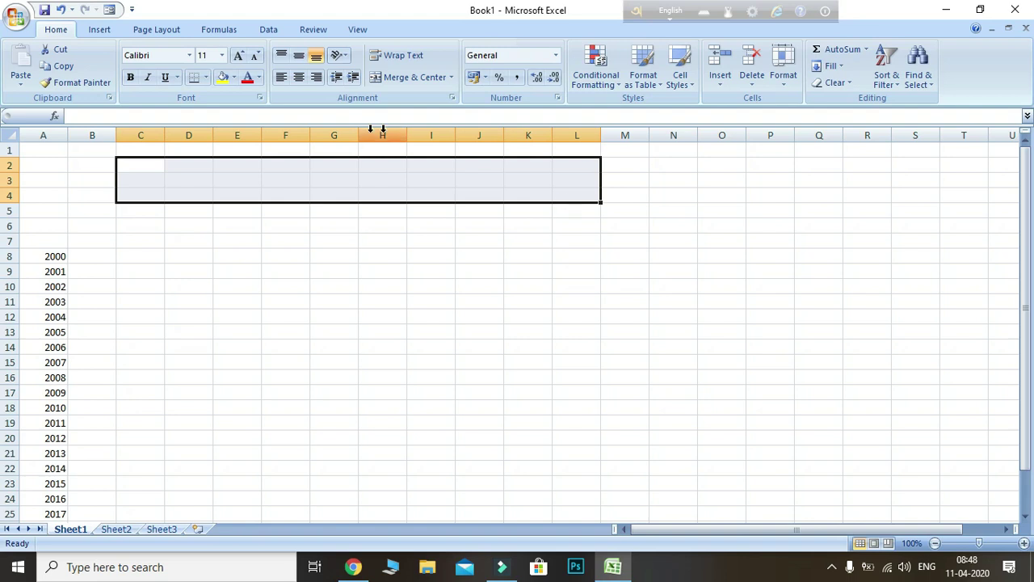
left_click(413, 77)
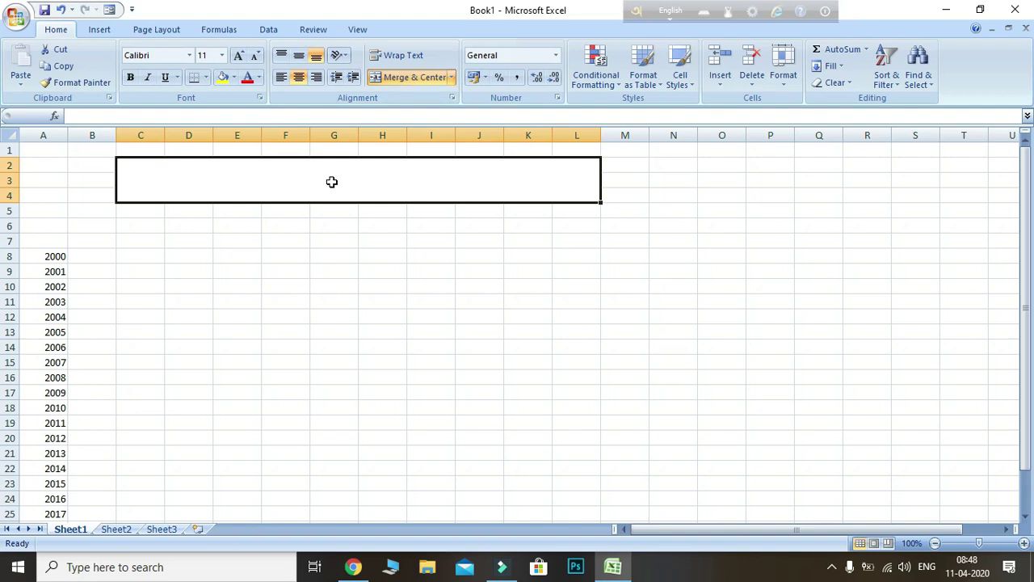
- Type the title 'Avarage of monthly Temperatures at Central park' into the merged cell
type("A")
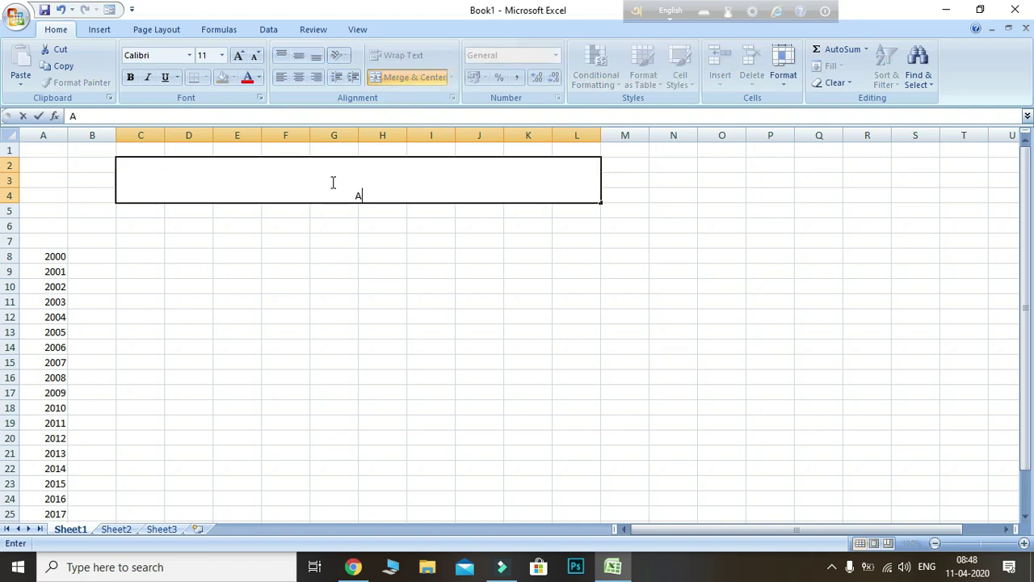
type("varage ")
type("of ")
type("monthly")
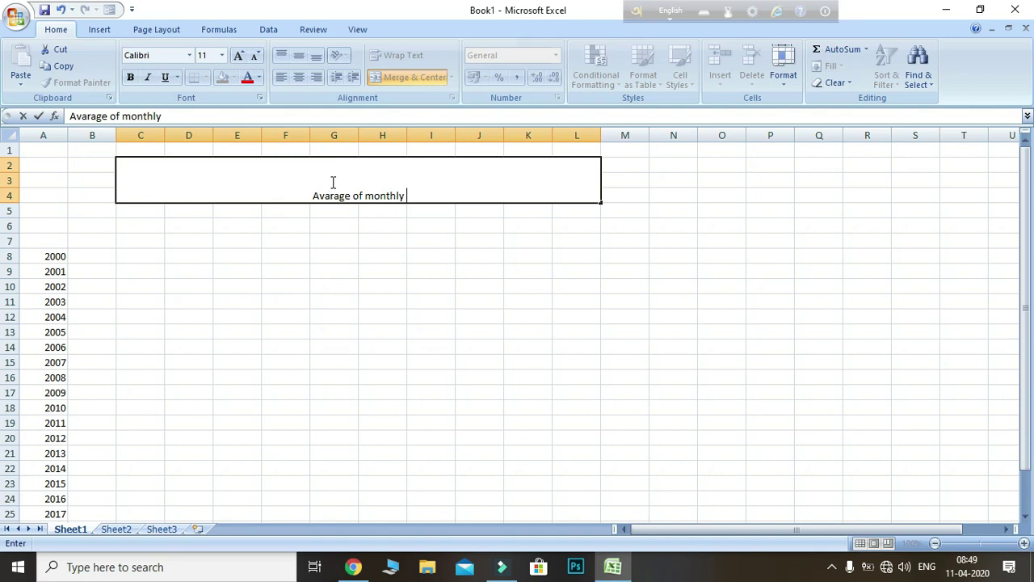
type("Temp")
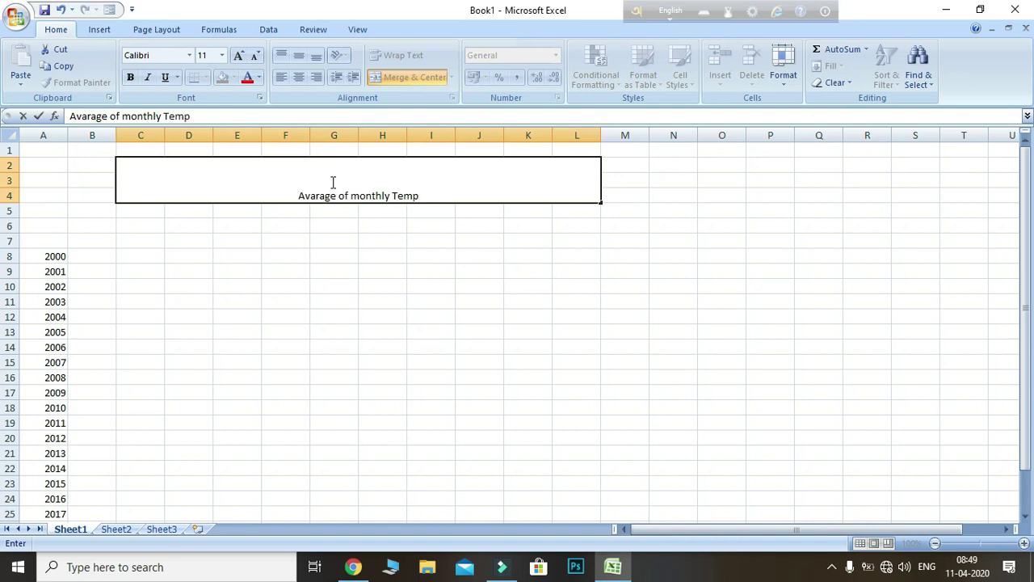
type("racher")
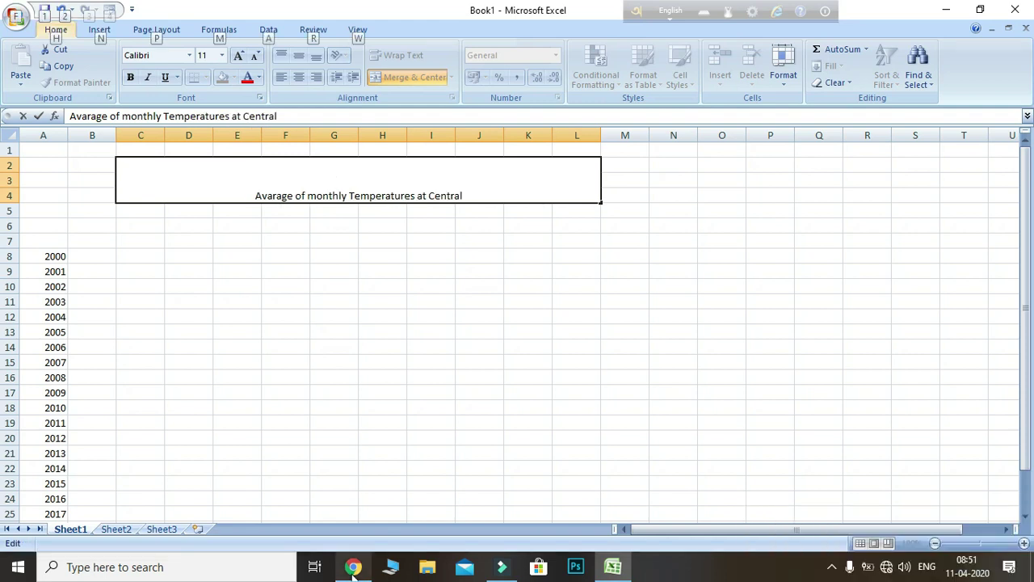
key("alt")
type("park")
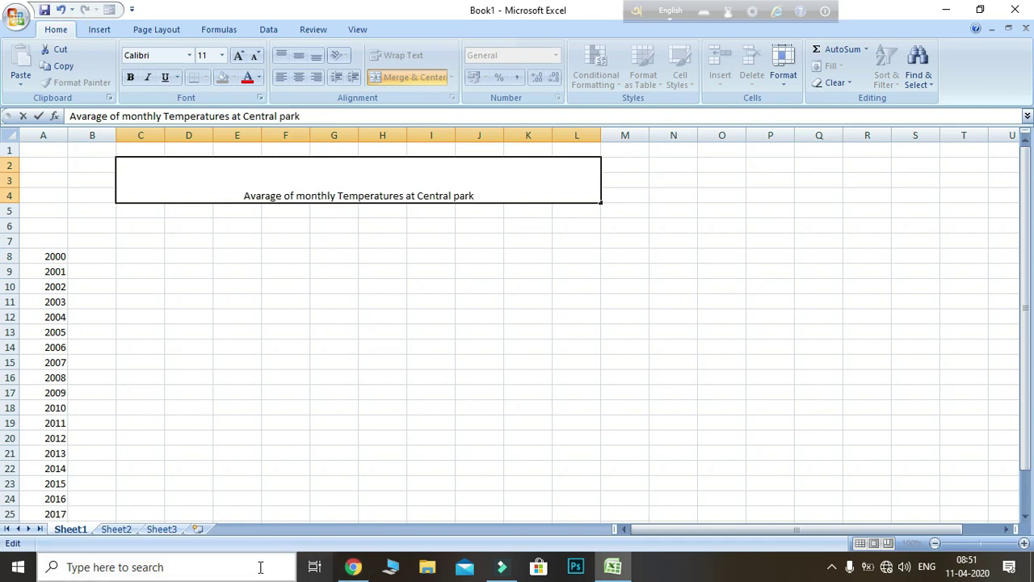
- Set the title text to font size 24
left_click_drag(231, 197, 316, 207)
left_click_drag(499, 165, 509, 195)
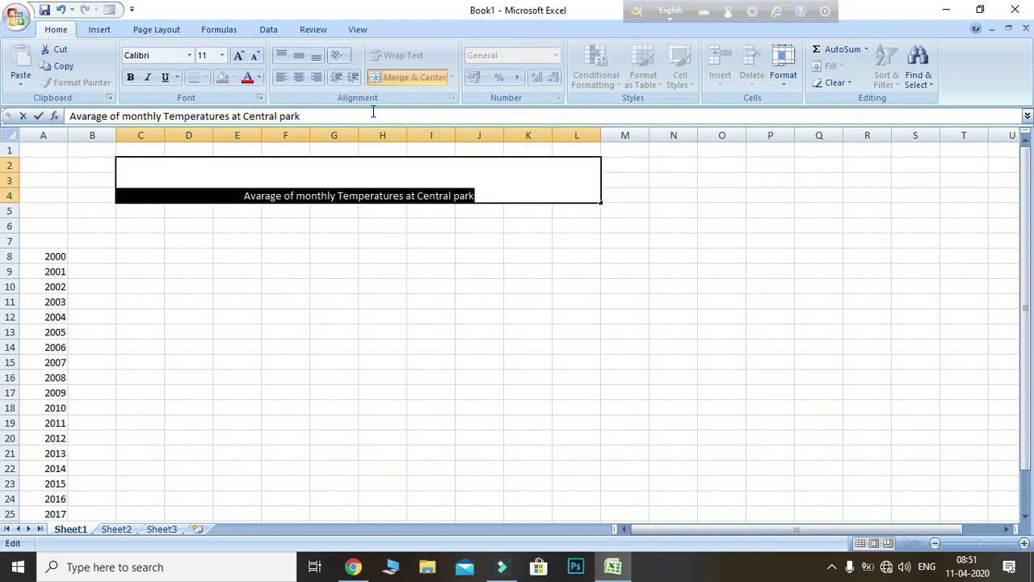
left_click(238, 56)
left_click(239, 56)
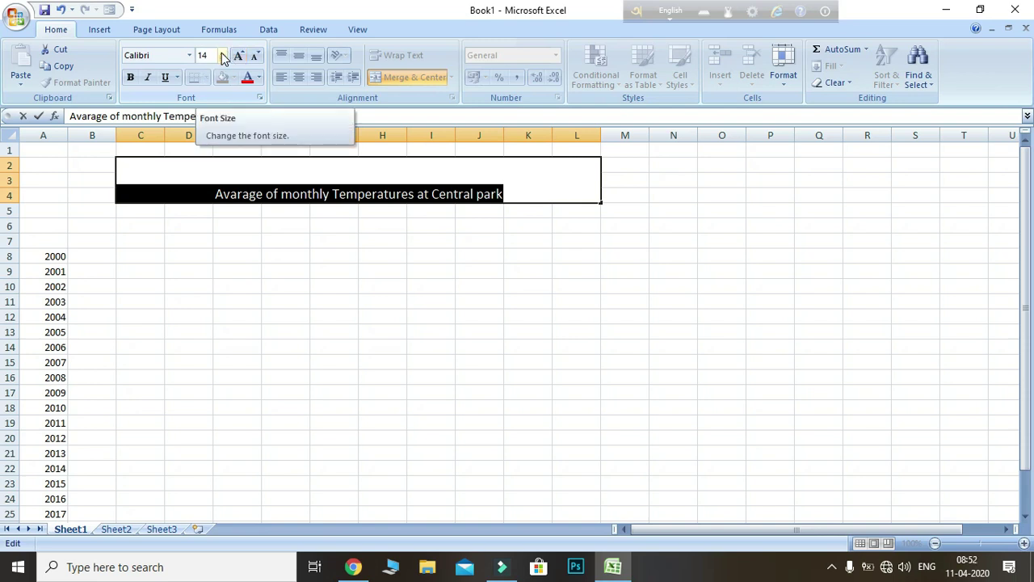
left_click(222, 55)
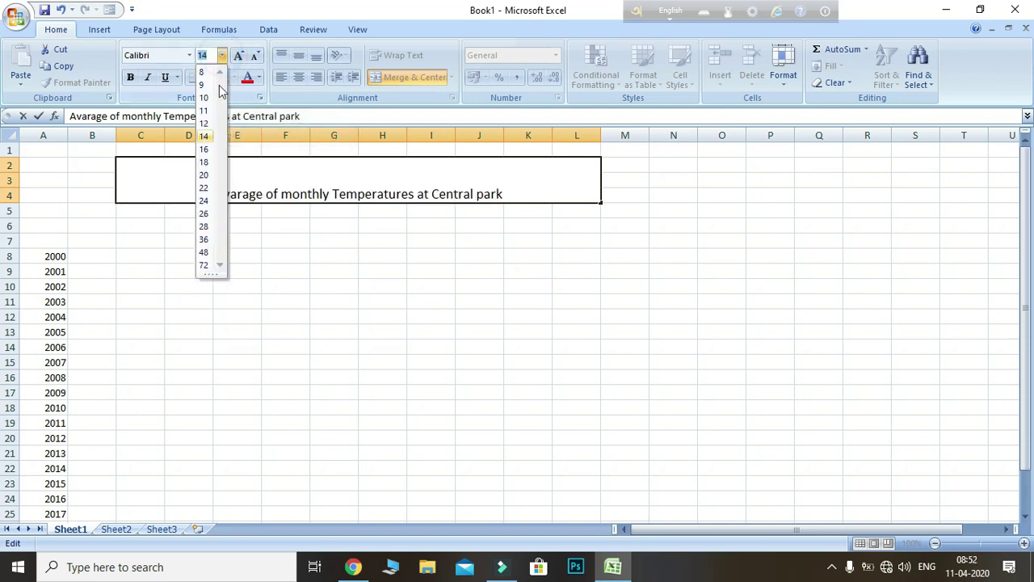
left_click(204, 204)
left_click(371, 245)
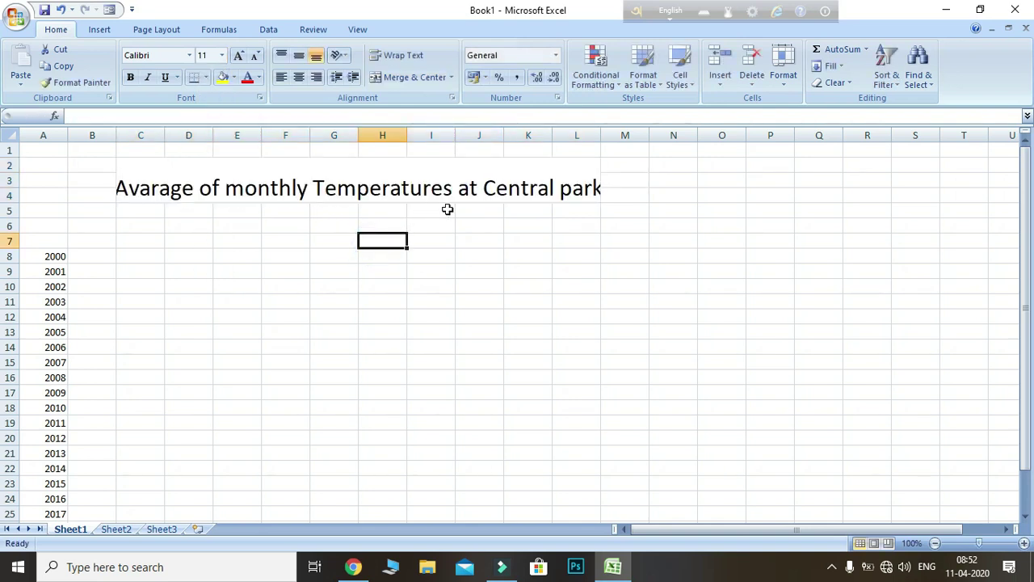
- Widen column L and apply Middle Align to the merged title cell
left_click_drag(602, 137, 615, 137)
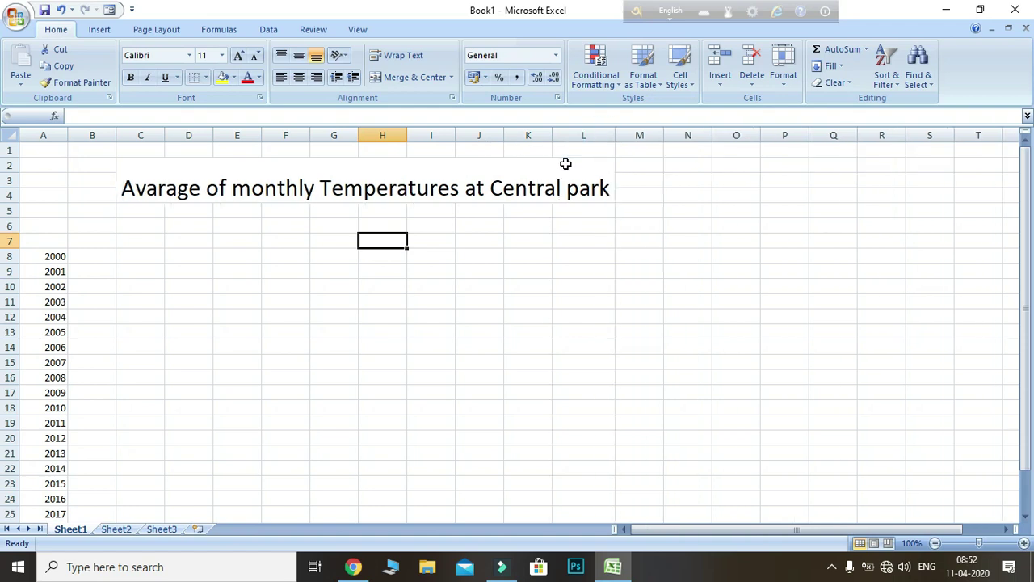
left_click(301, 59)
left_click(324, 173)
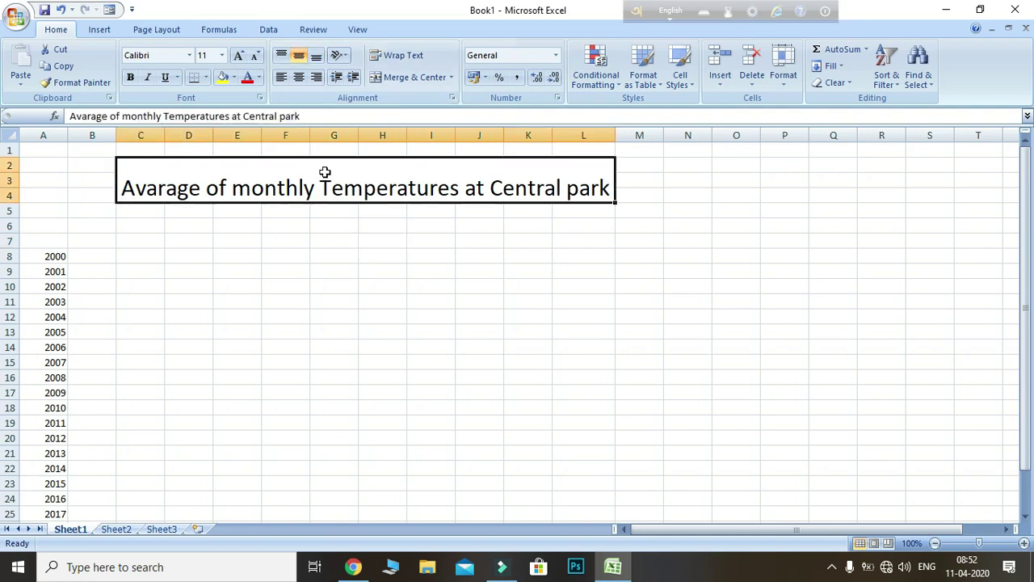
left_click(300, 56)
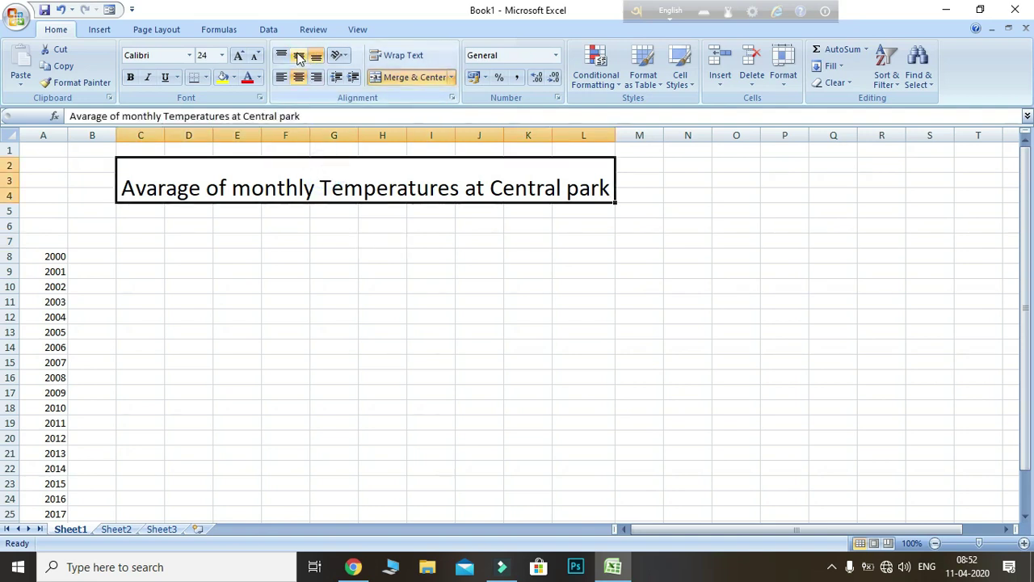
left_click(337, 257)
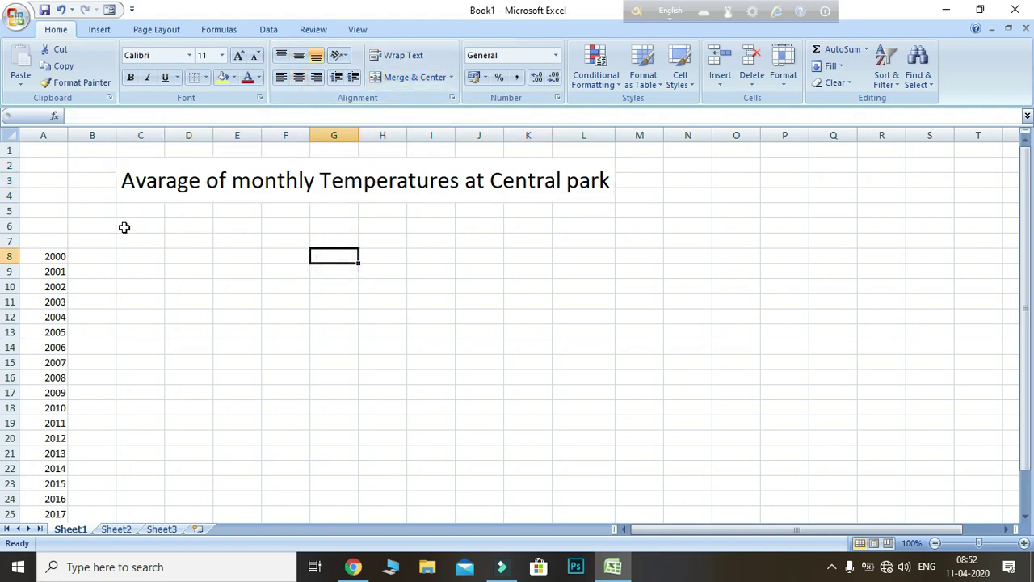
left_click(77, 236)
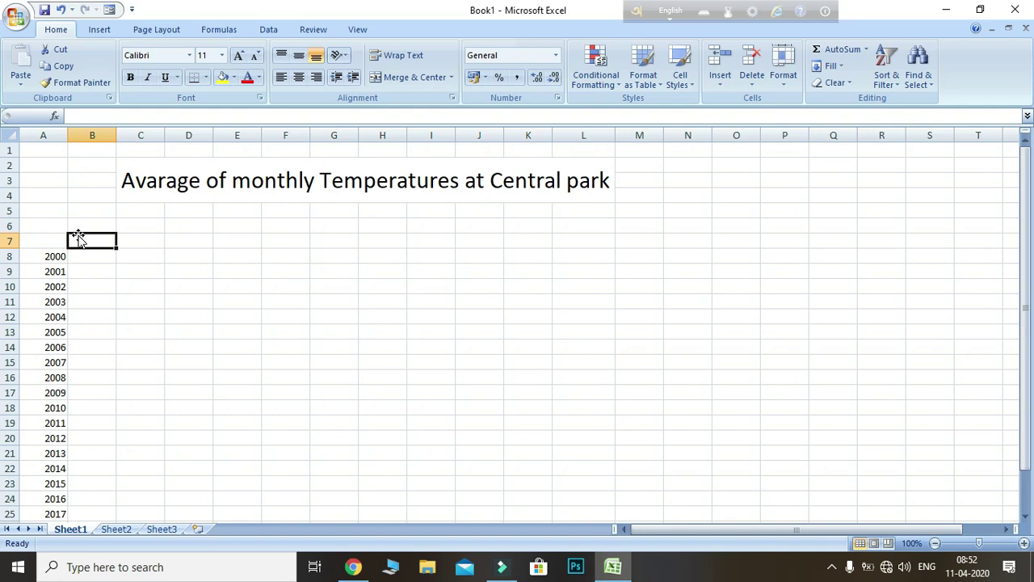
- Enter JAN in cell B7
type("jan")
key("BackSpace")
key("BackSpace")
key("BackSpace")
type("JAN")
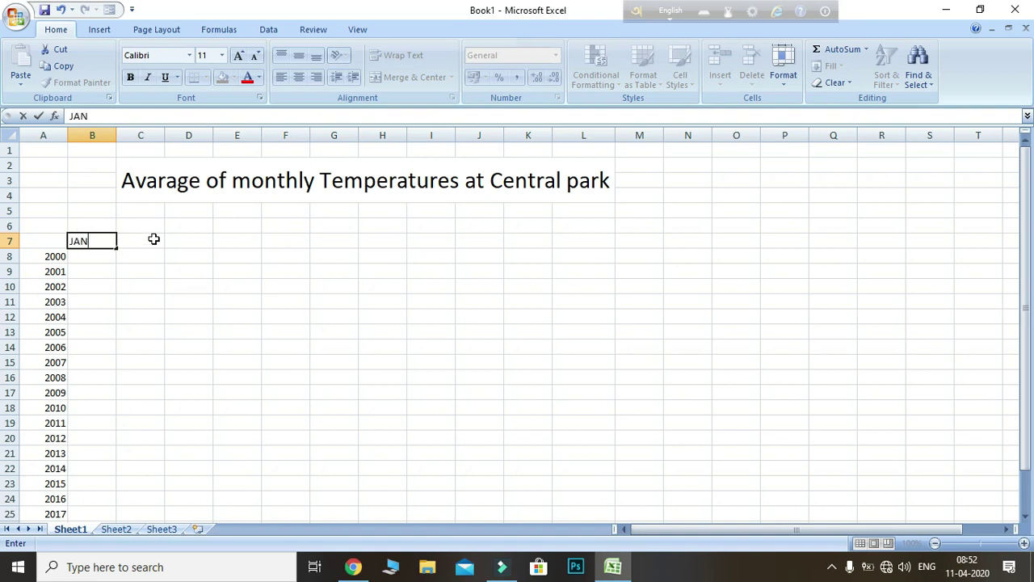
left_click(152, 240)
left_click(85, 241)
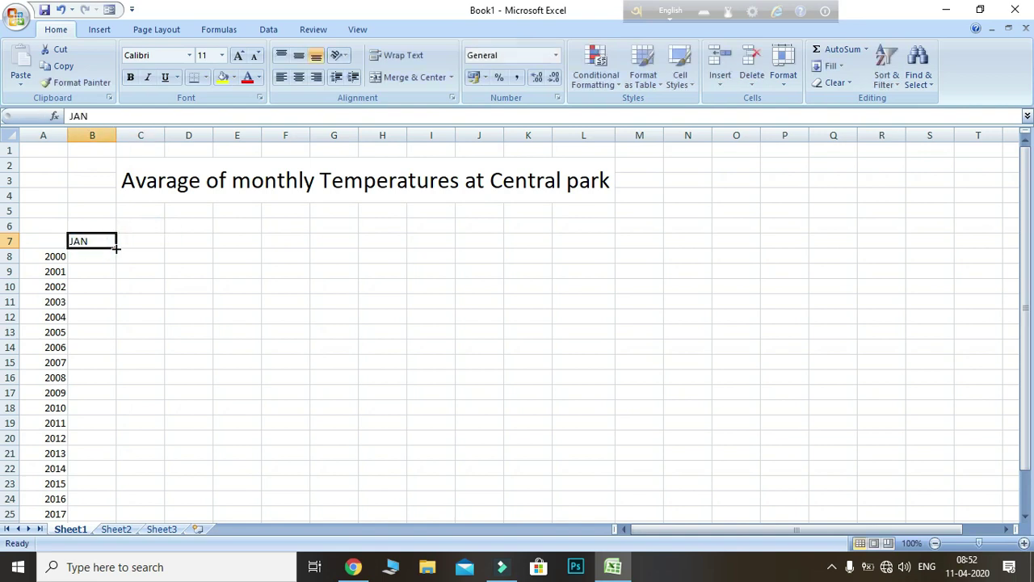
- Auto-fill the month series from JAN to DEC across B7:M7
left_click_drag(117, 249, 499, 222)
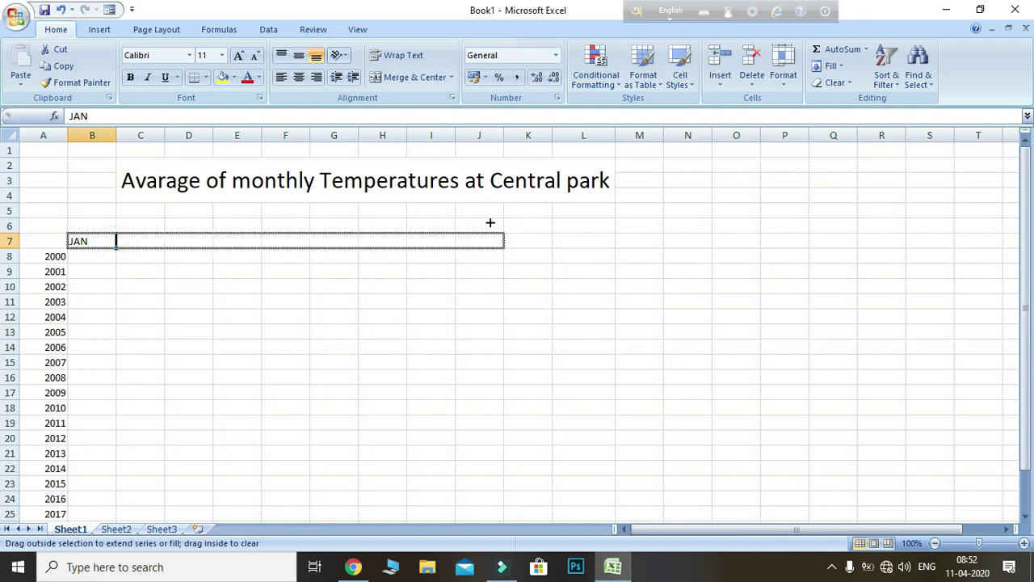
left_click_drag(500, 222, 539, 236)
left_click(554, 250)
left_click_drag(553, 235, 568, 244)
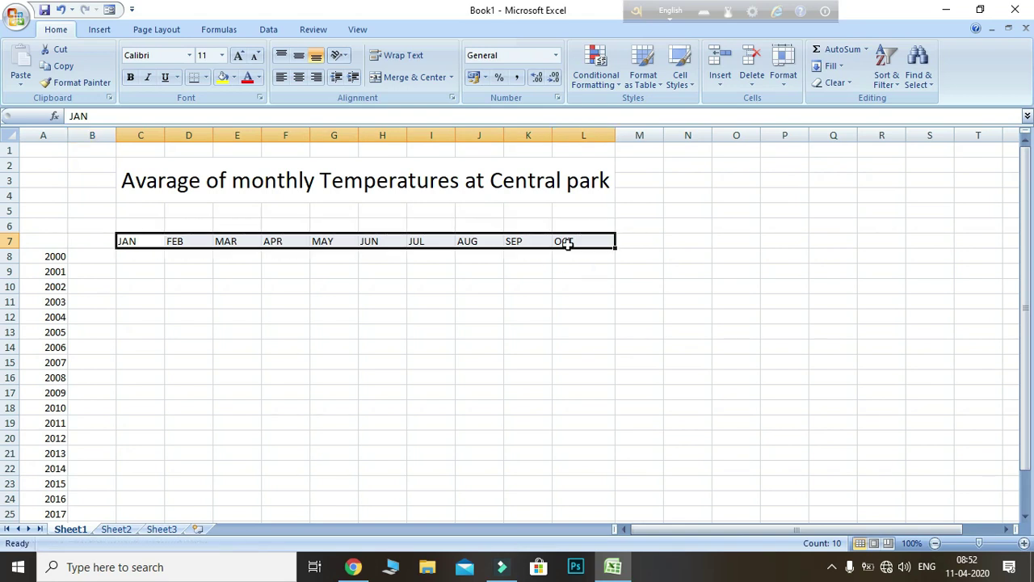
key("ctrl+z")
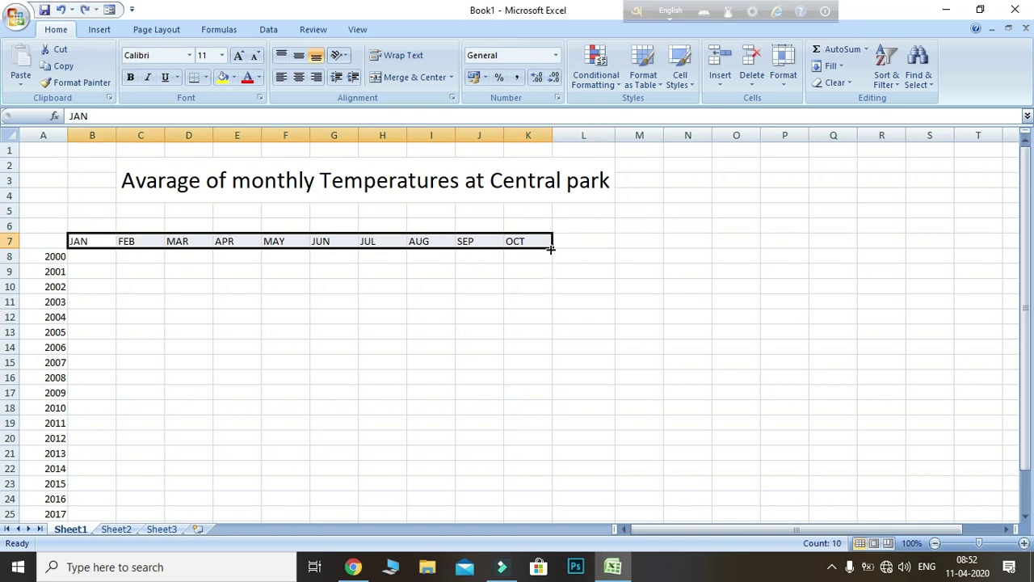
left_click_drag(553, 249, 600, 241)
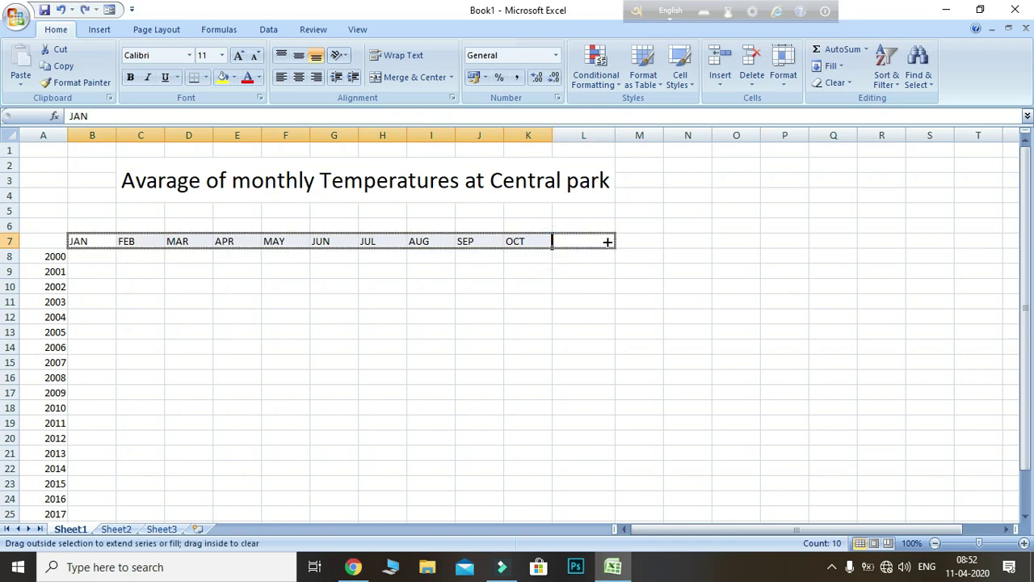
left_click_drag(637, 244, 648, 245)
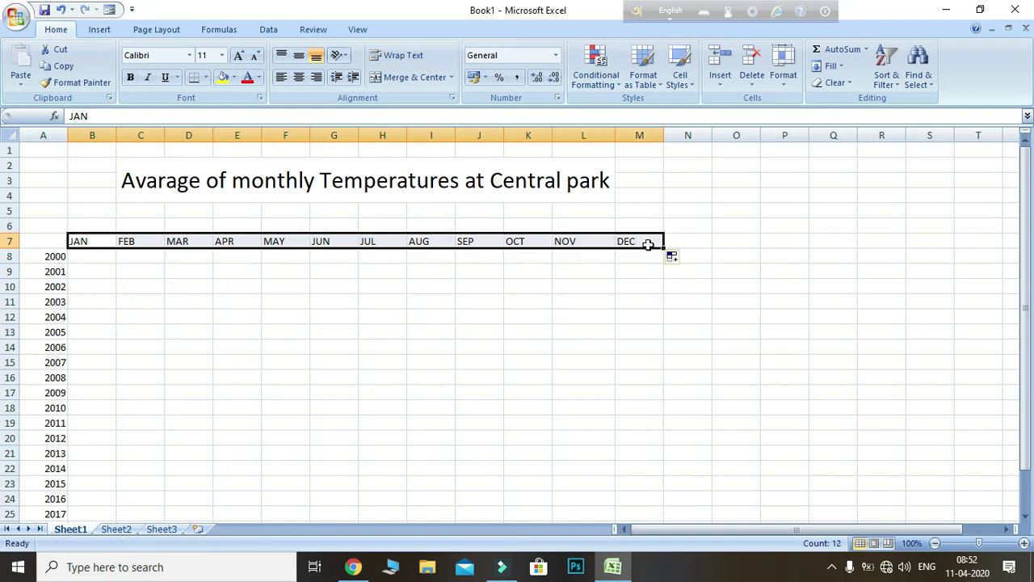
left_click(560, 305)
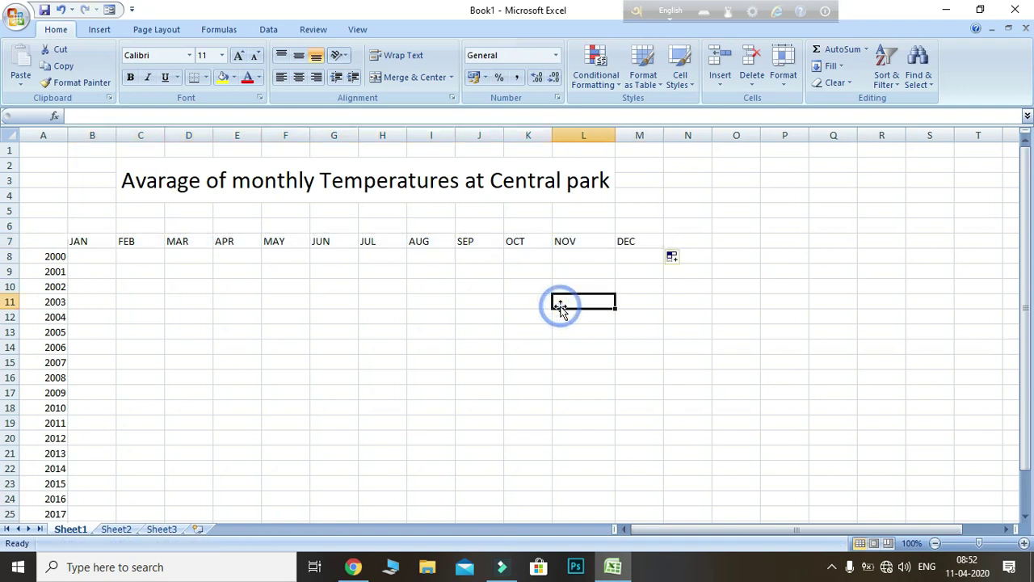
left_click_drag(31, 240, 640, 236)
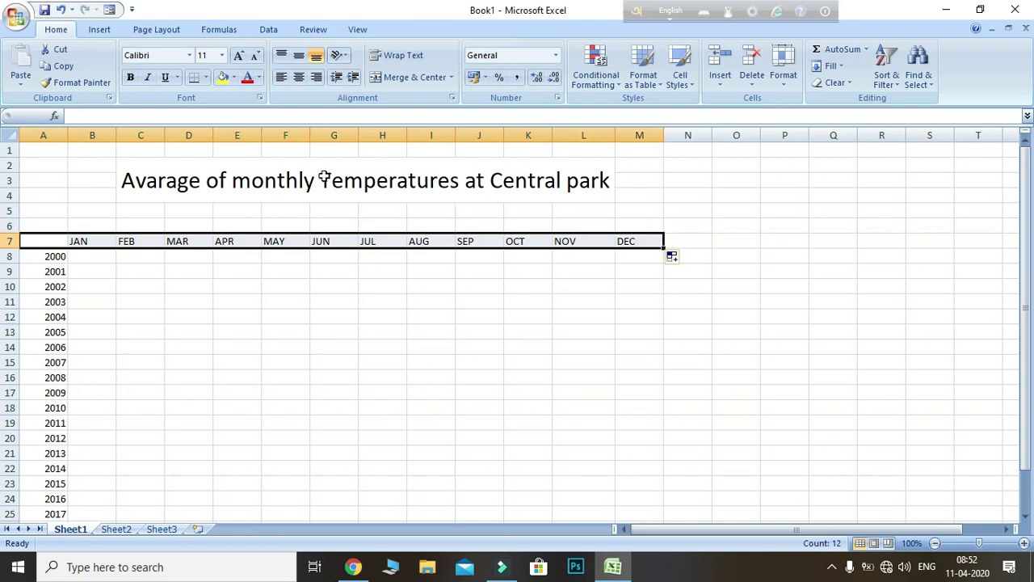
- Set the header row to 16-point with a dark blue fill
left_click(222, 58)
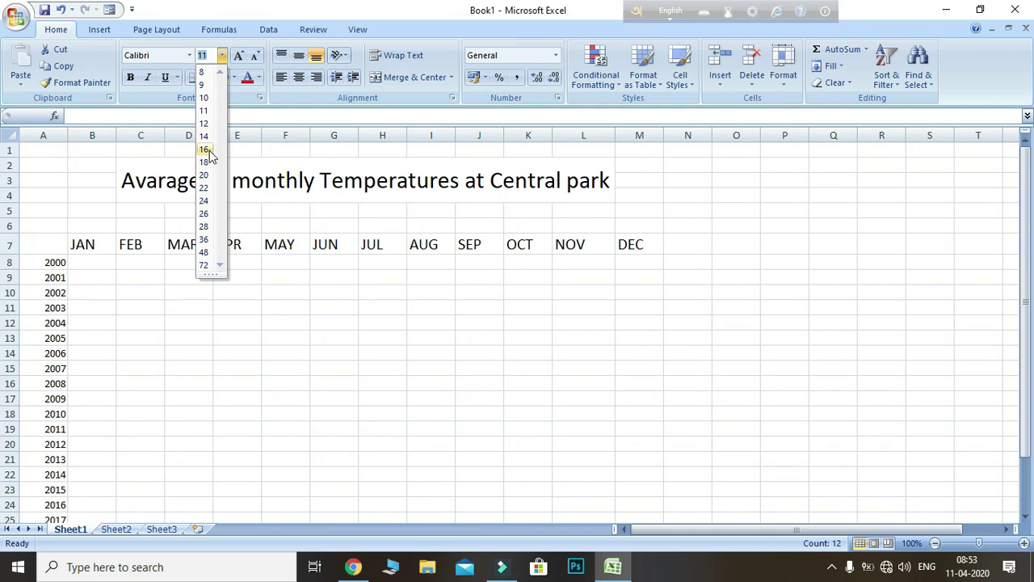
left_click(208, 151)
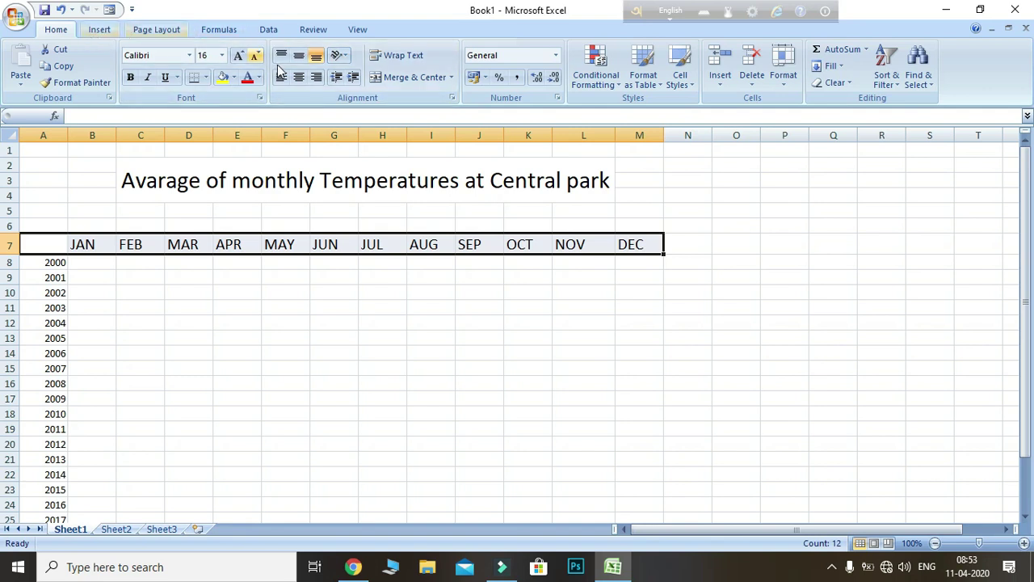
left_click(234, 78)
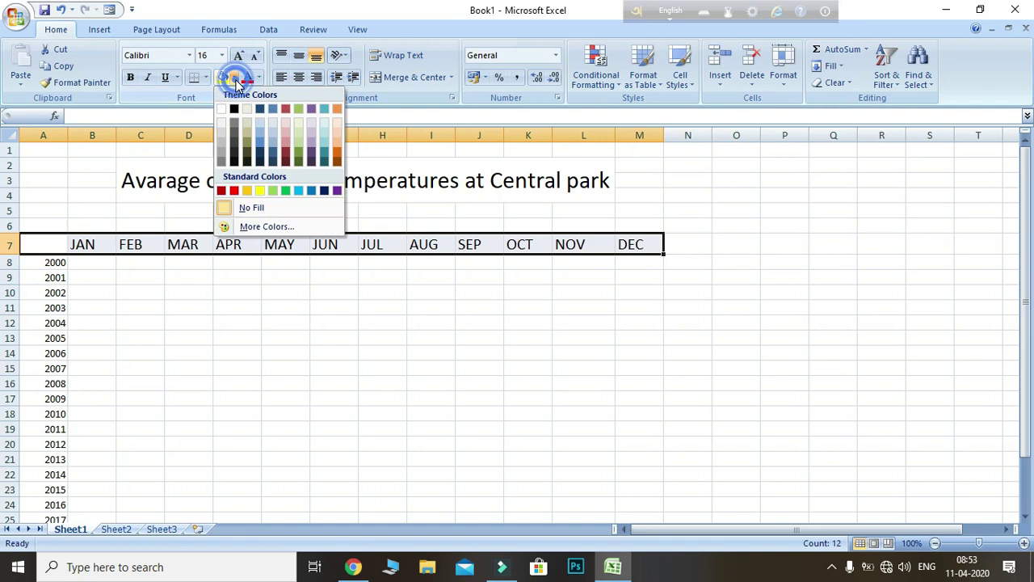
left_click(259, 155)
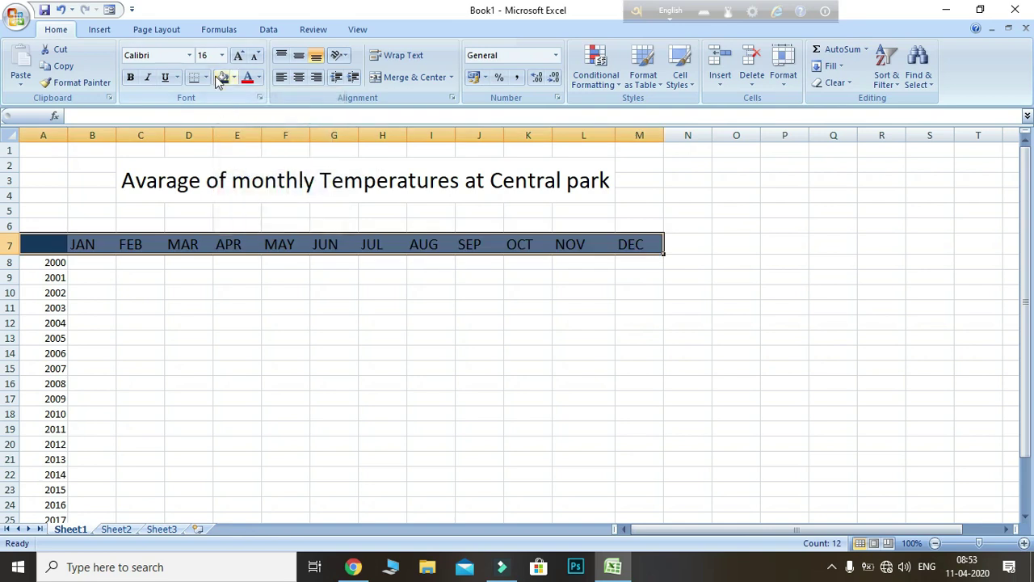
- Make the A7:M7 month header text white
key("Up")
left_click(259, 77)
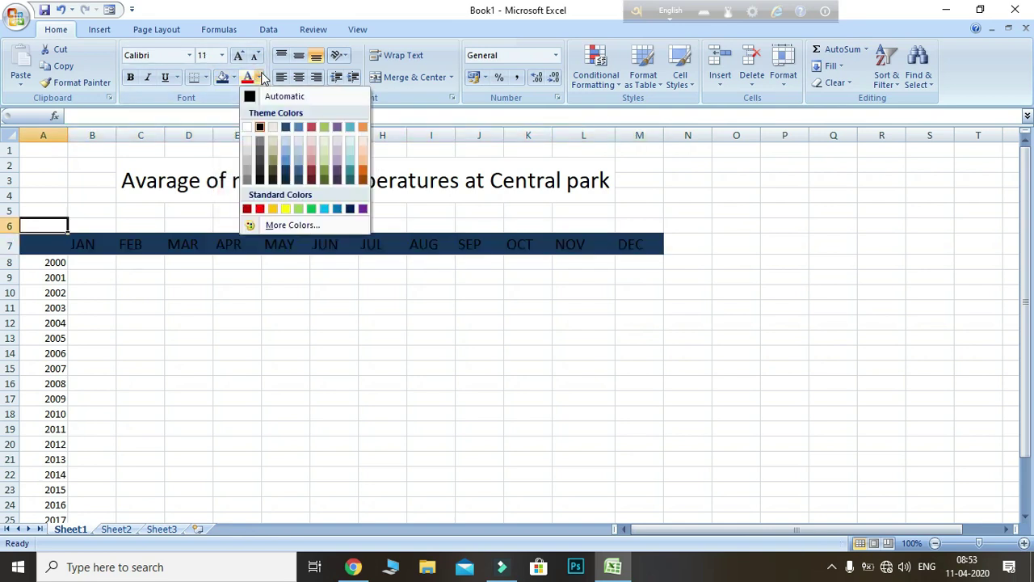
left_click(208, 322)
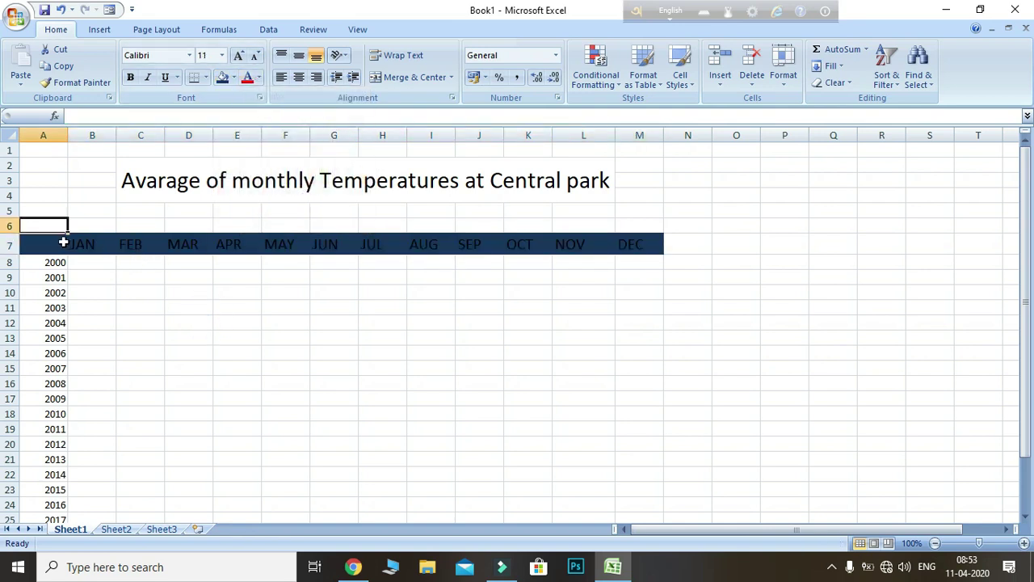
left_click(60, 243)
left_click_drag(60, 243, 651, 240)
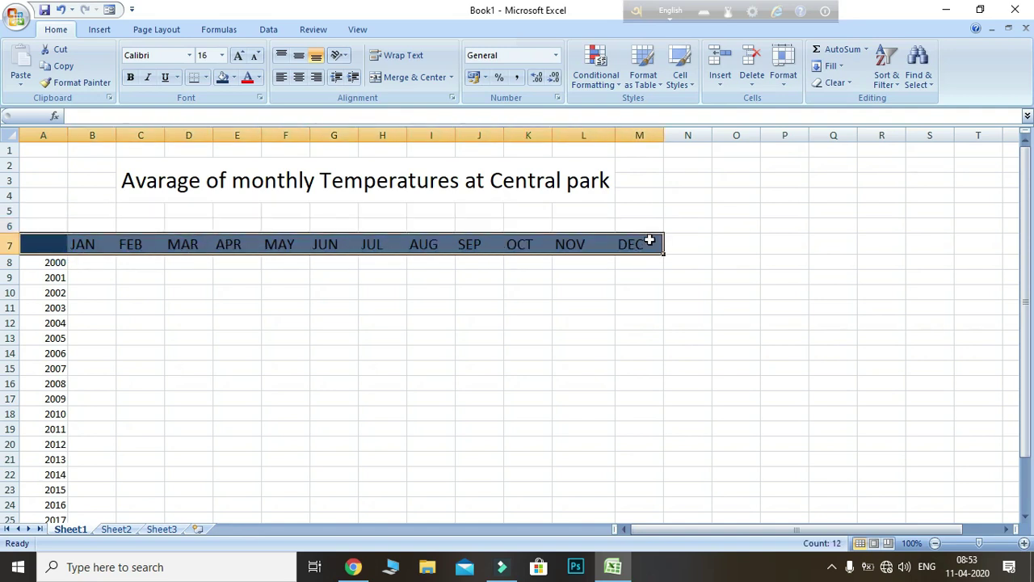
left_click(259, 77)
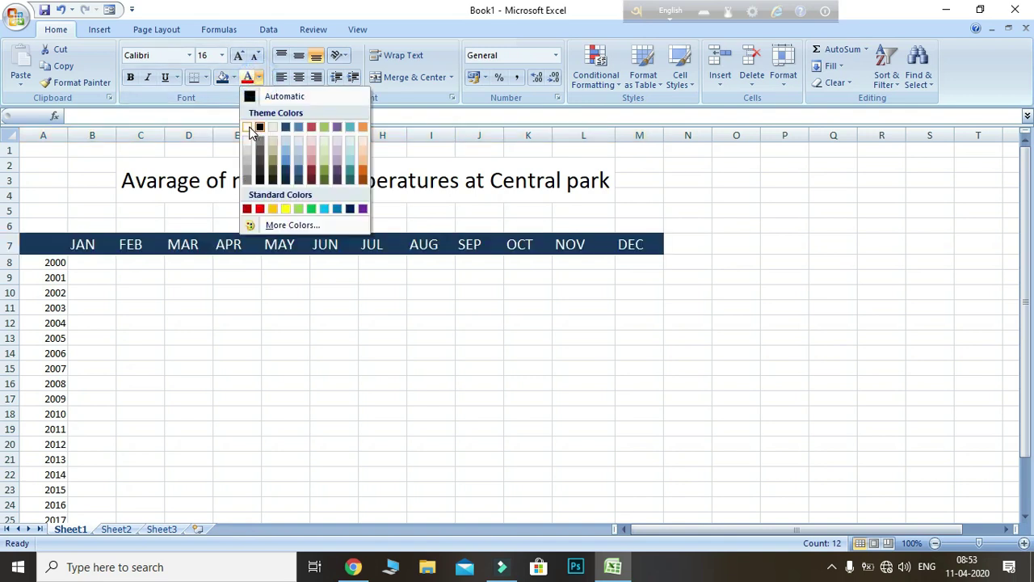
left_click(249, 128)
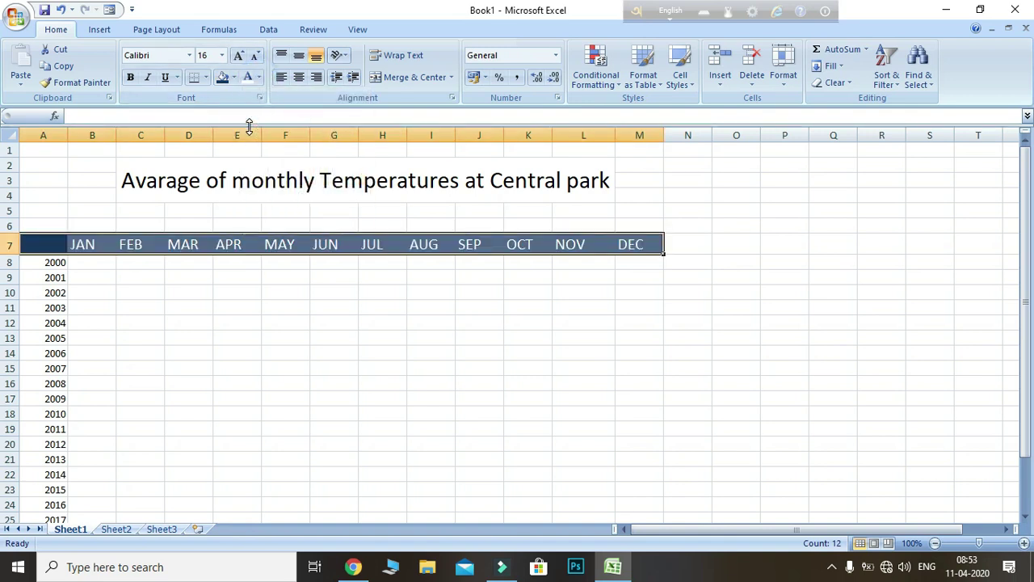
left_click(307, 343)
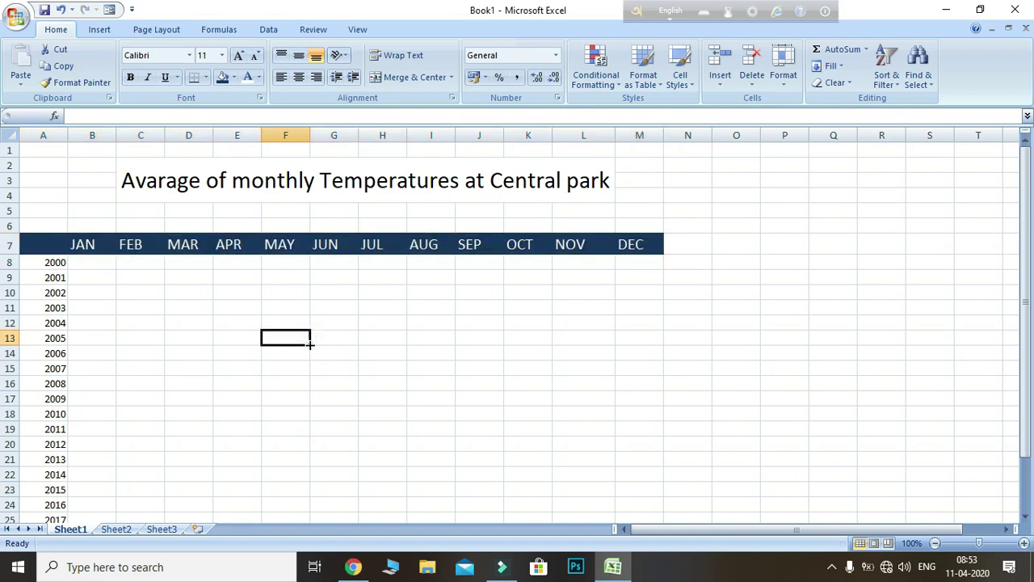
- Format year labels A8:A28 with dark blue fill, white font and size 16
mouse_move(43, 266)
left_mouse_down()
mouse_move(45, 543)
mouse_move(51, 497)
left_mouse_up()
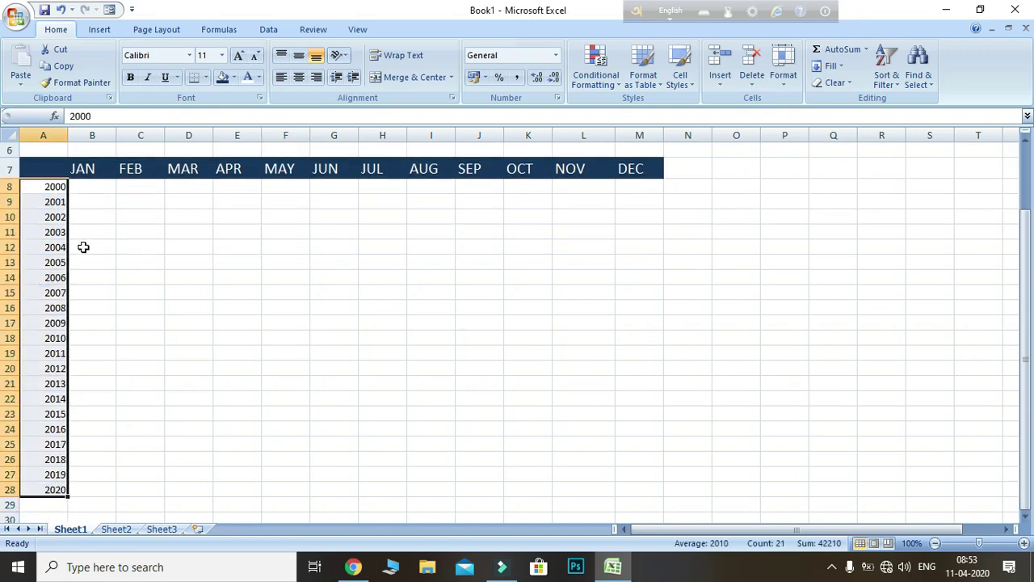
left_click(223, 77)
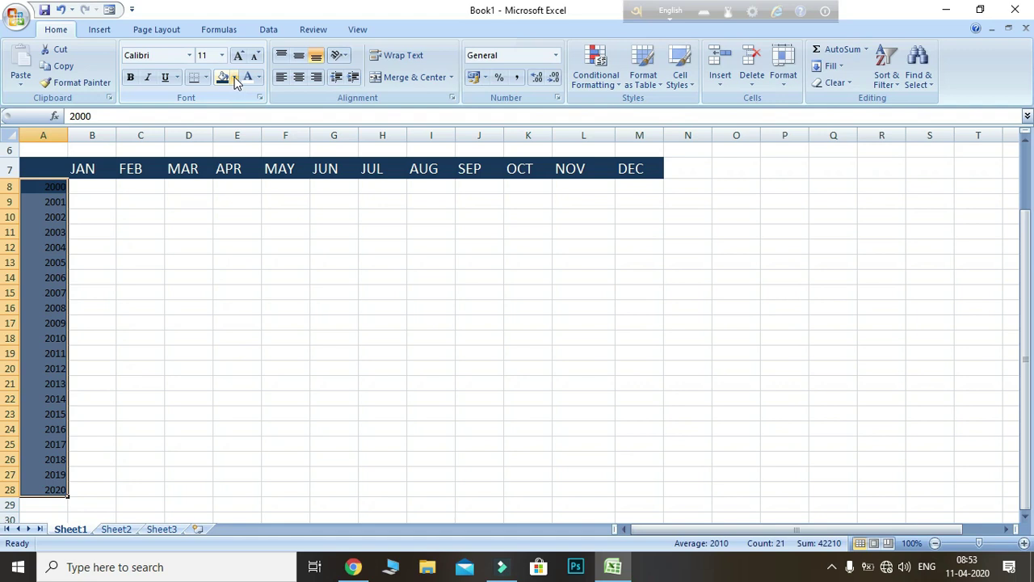
left_click(251, 78)
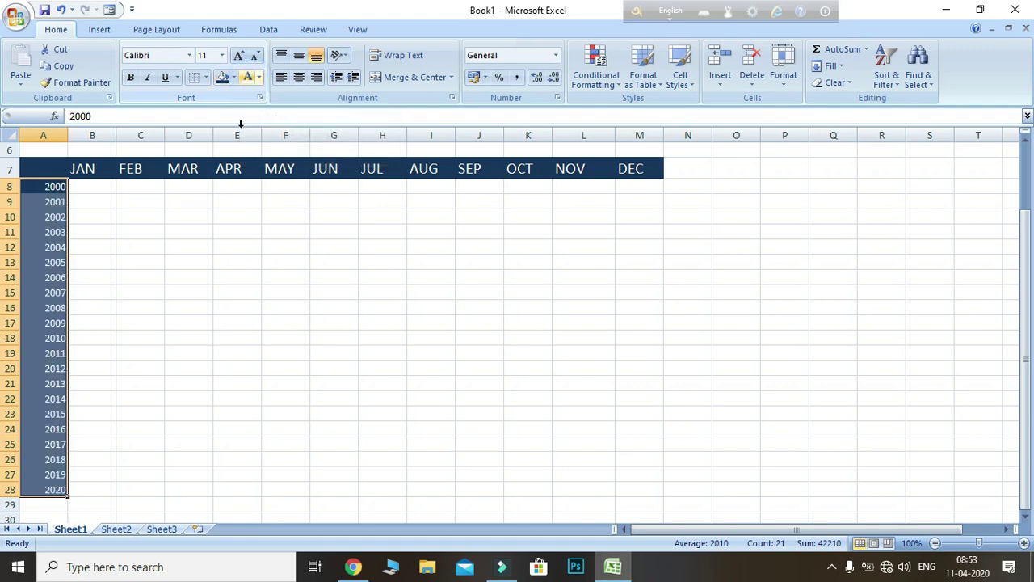
left_click(225, 224)
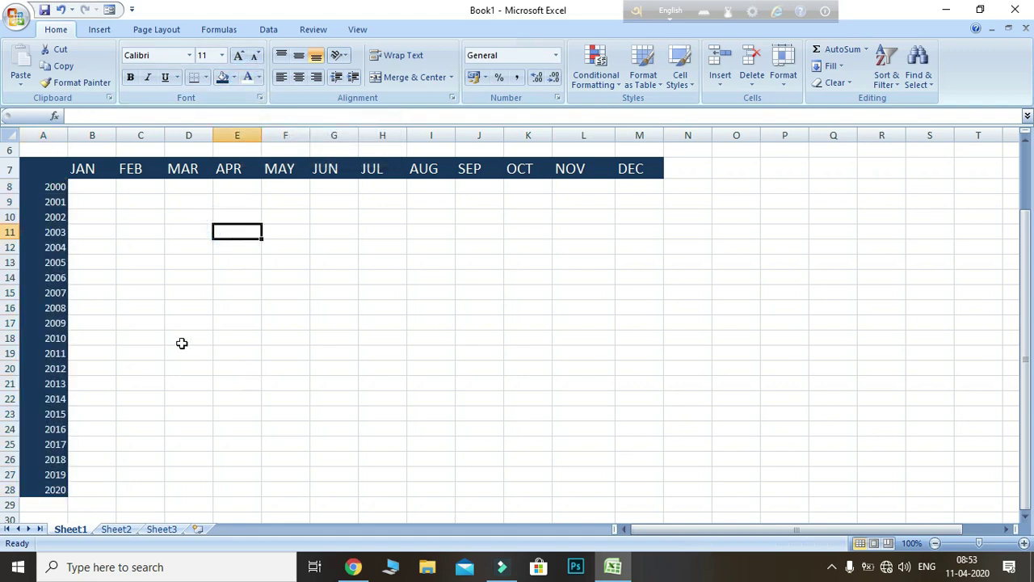
left_click_drag(48, 186, 61, 489)
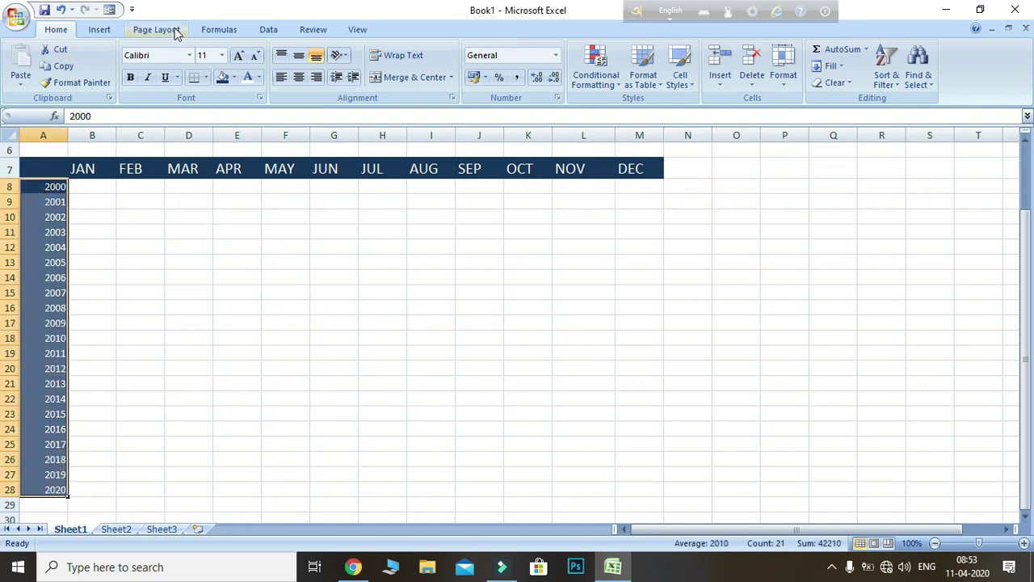
left_click(222, 55)
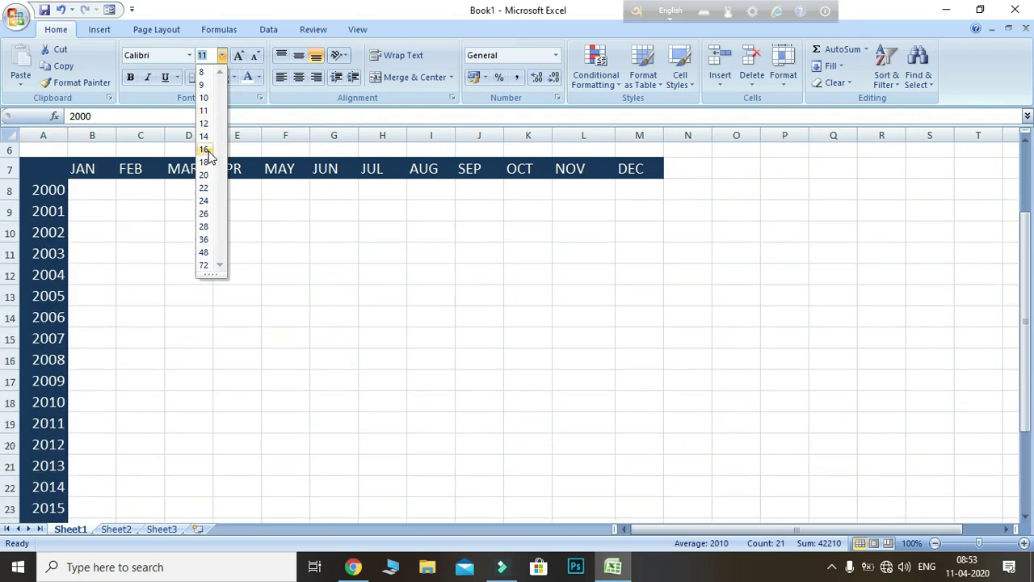
left_click(207, 150)
left_click(94, 191)
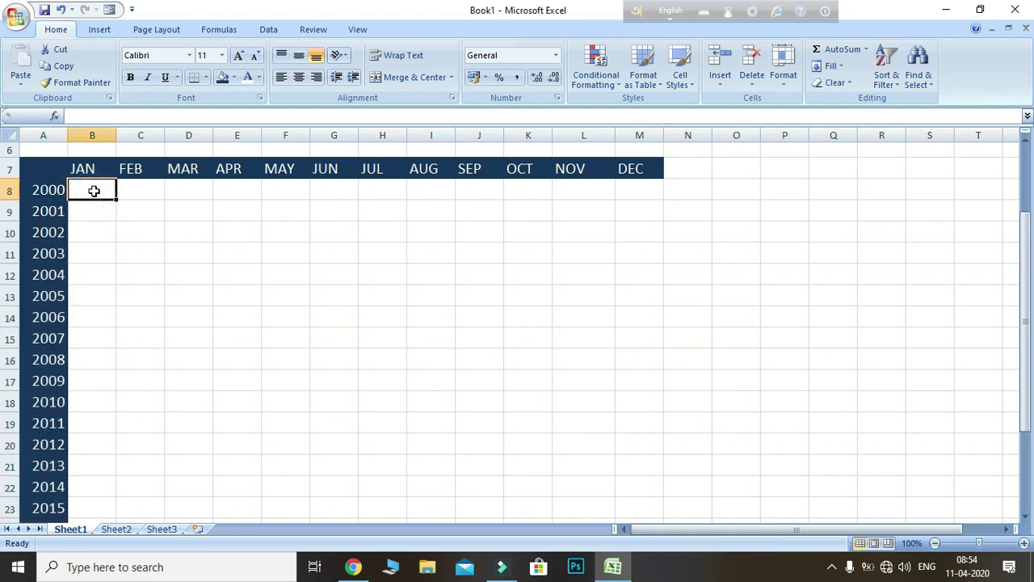
- Type 26.9 into cell B8 for January 2000
type("26")
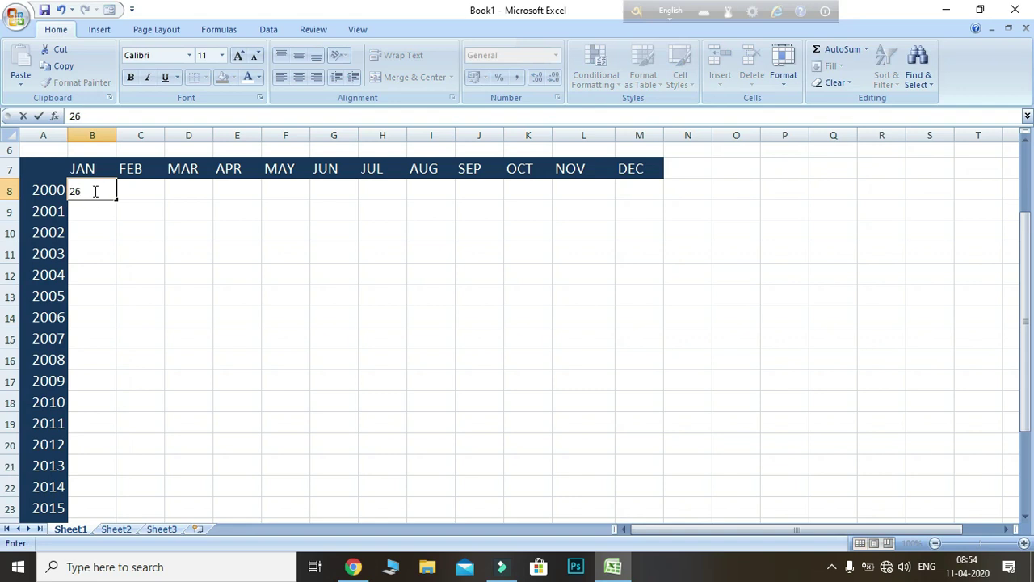
type(".9")
left_click(127, 202)
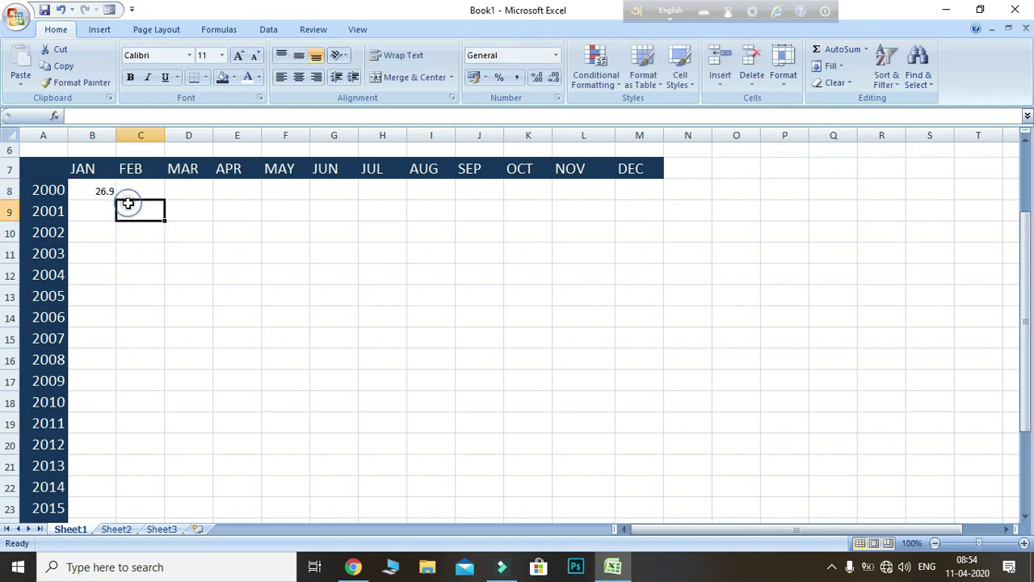
left_click(100, 190)
- Fill the JAN column down to 2020 as a series rising from 26.9
left_click_drag(116, 200, 106, 515)
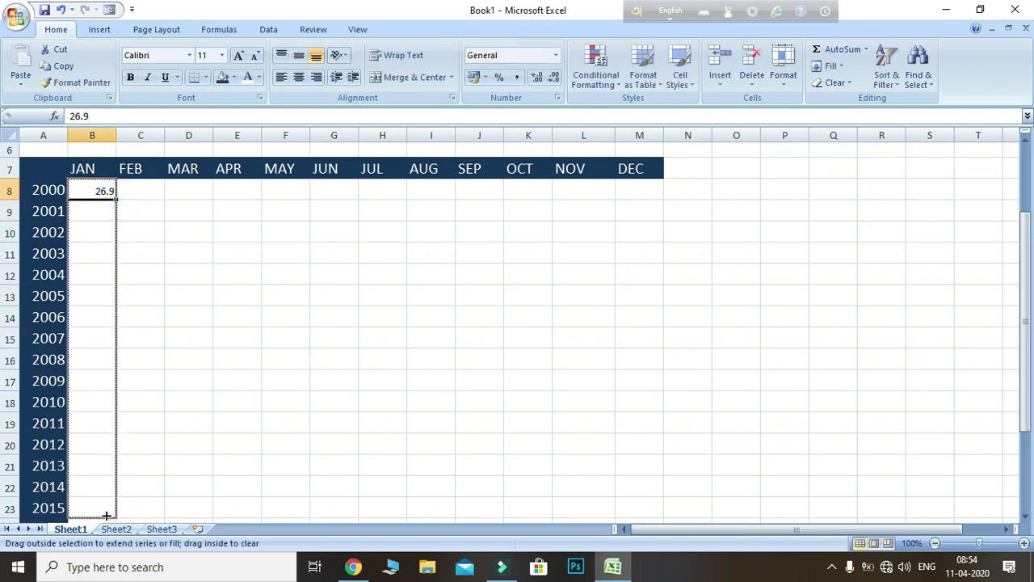
mouse_move(106, 515)
left_mouse_down()
mouse_move(103, 526)
mouse_move(101, 507)
left_mouse_up()
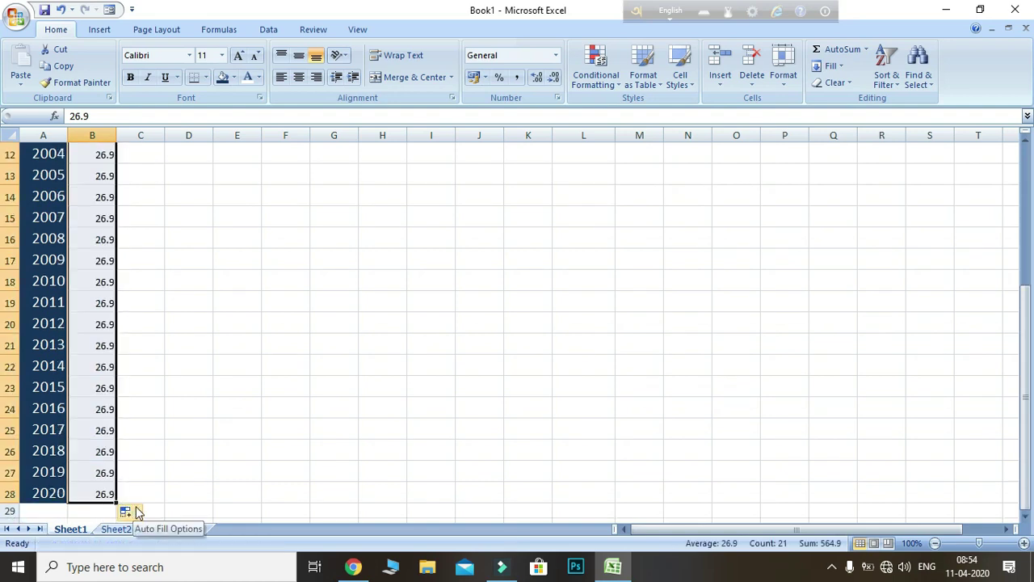
left_click(135, 512)
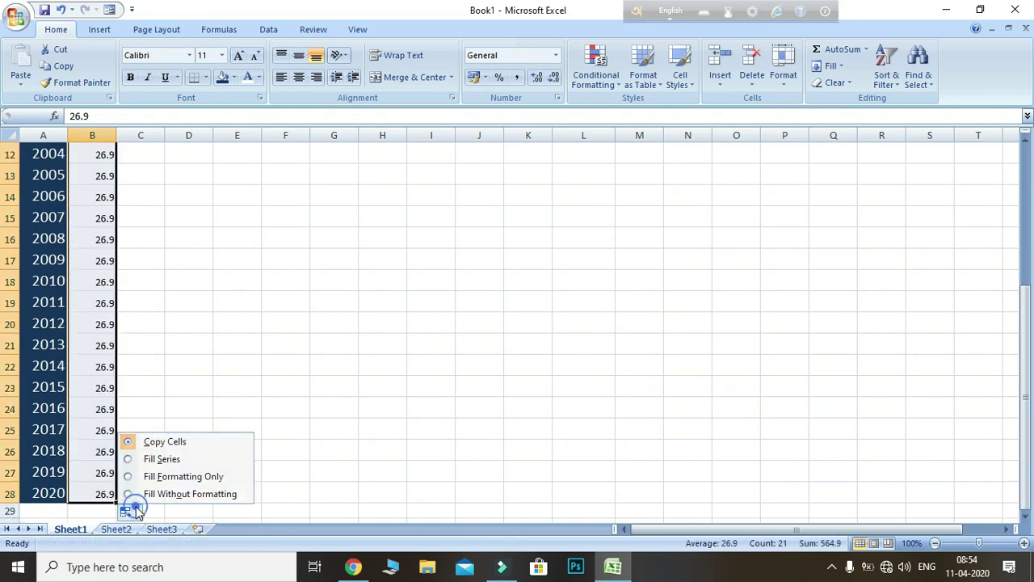
left_click(164, 459)
left_click(210, 368)
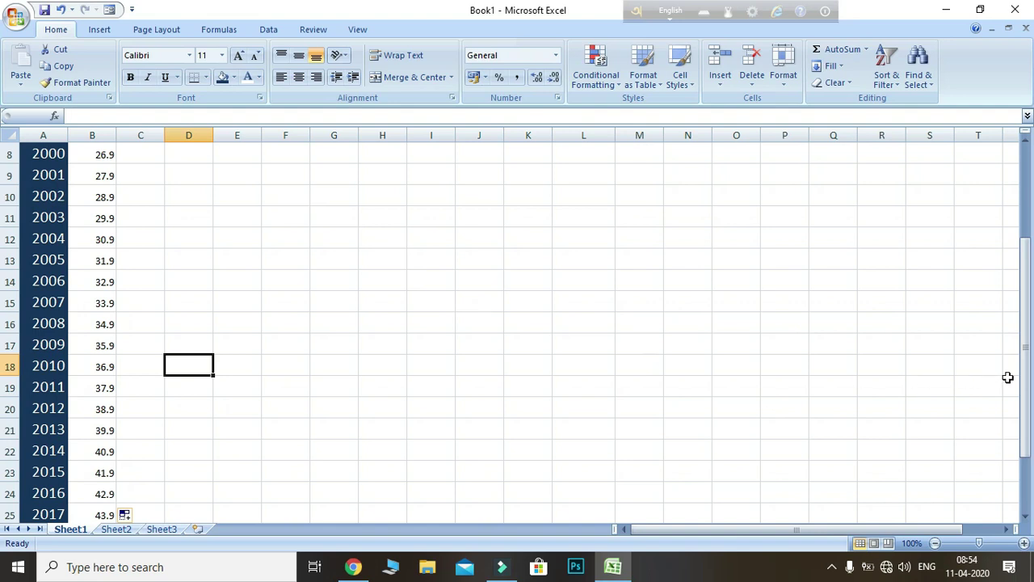
left_click_drag(1025, 377, 1023, 305)
left_click(1012, 296)
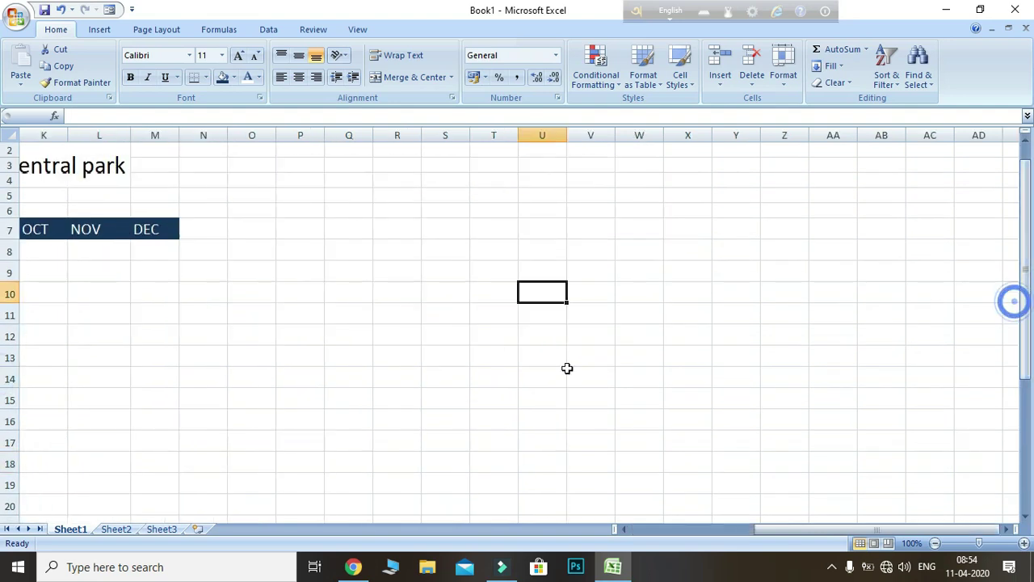
left_click_drag(808, 530, 659, 531)
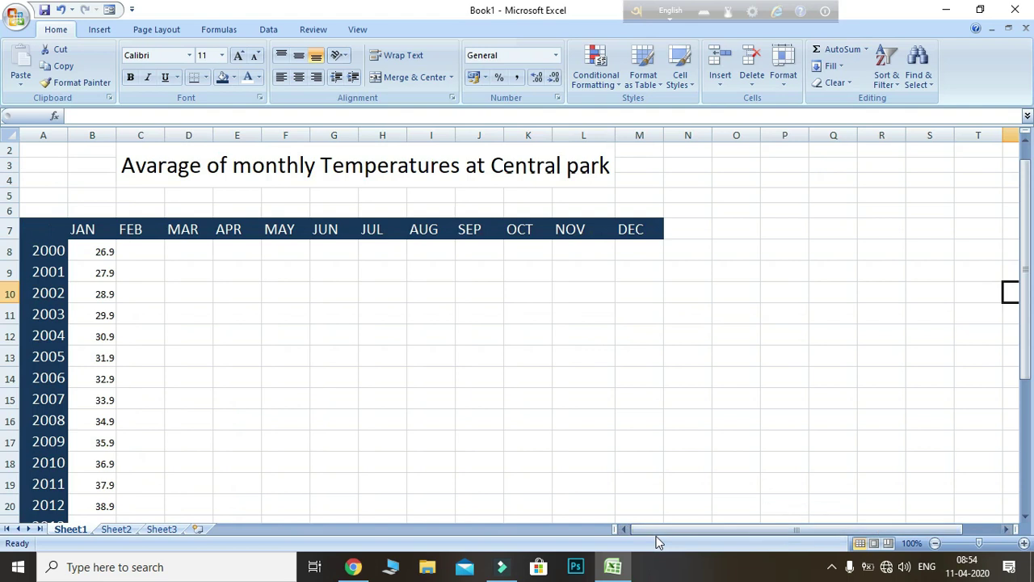
- Fill the 2000 row across to DEC as a series from 26.9 to 37.9
left_click(106, 254)
mouse_move(116, 261)
left_mouse_down()
mouse_move(198, 270)
mouse_move(617, 408)
left_mouse_up()
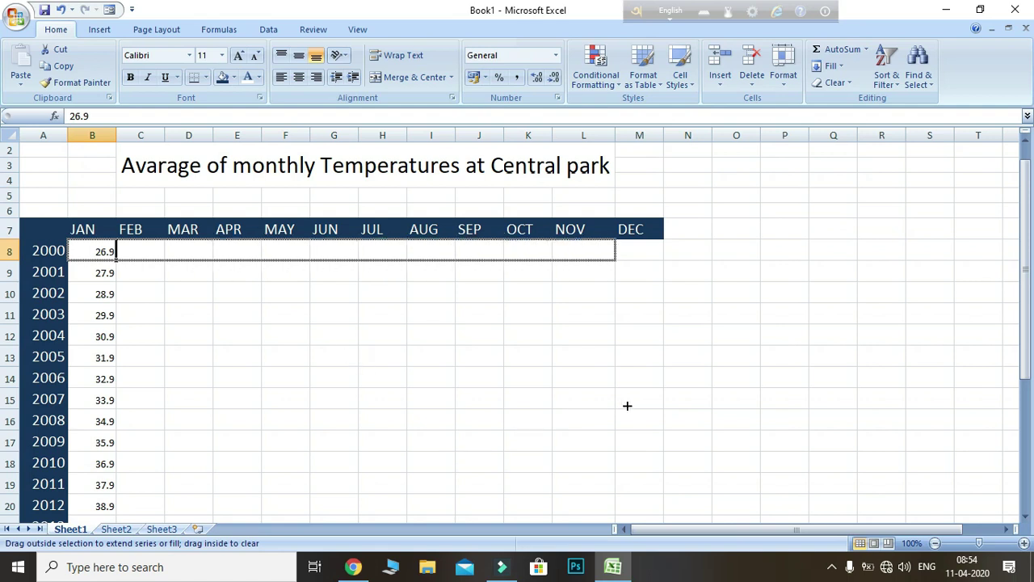
left_click_drag(634, 396, 643, 365)
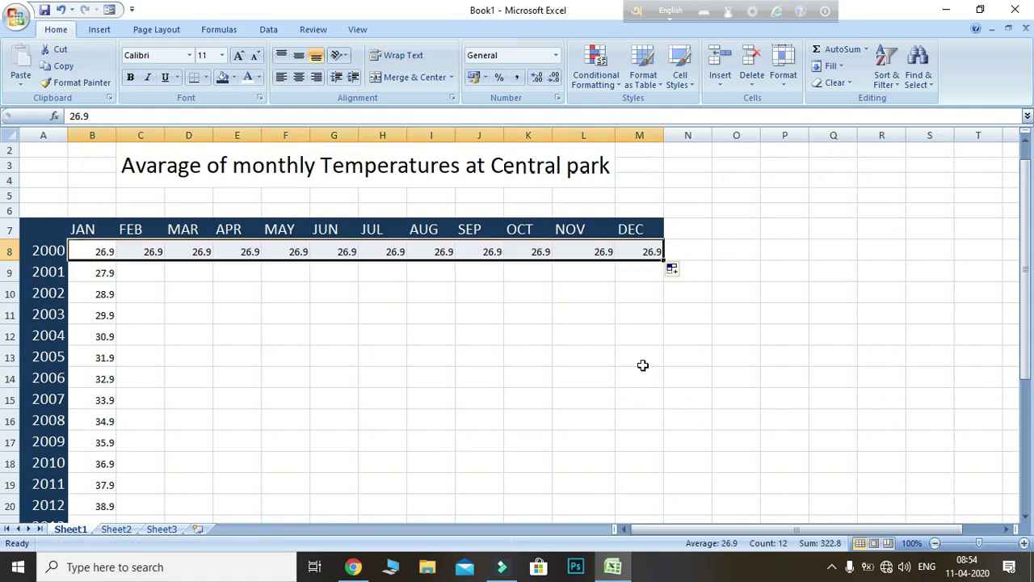
left_click(684, 273)
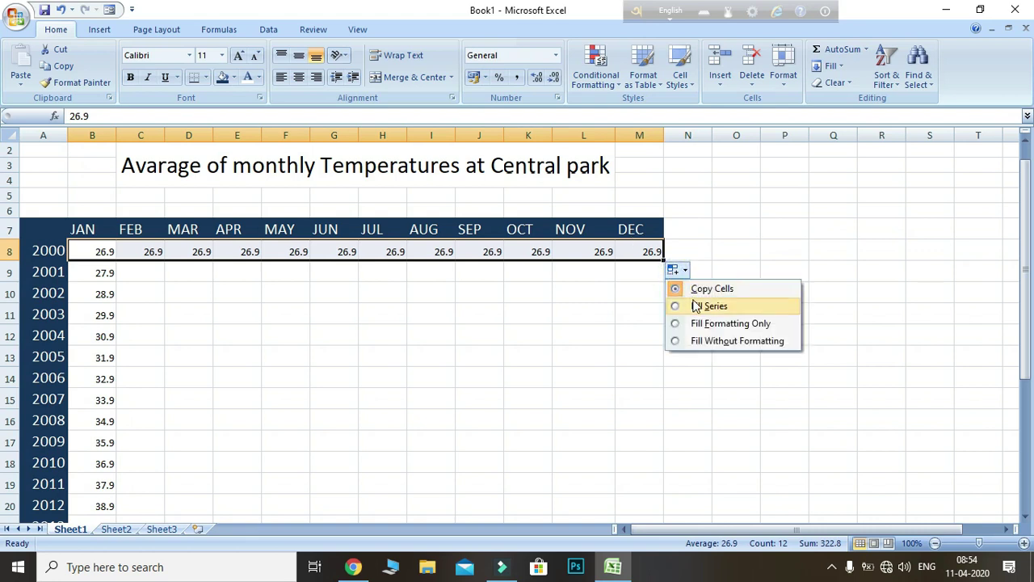
left_click(683, 306)
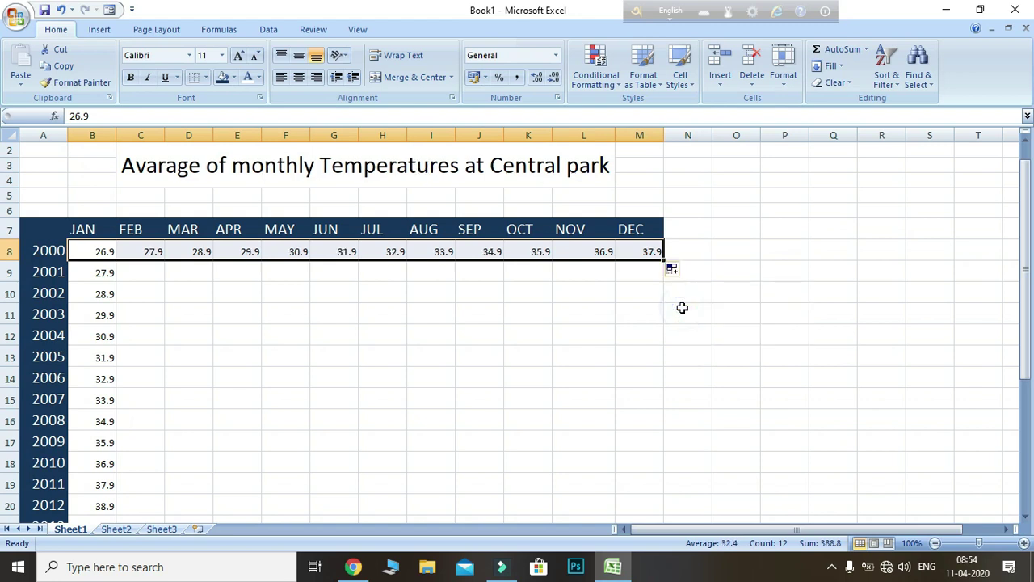
left_click(124, 279)
- Extend the blank 2001 FEB cell across the row with Fill Formatting Only
left_click_drag(122, 278, 299, 428)
left_click(130, 269)
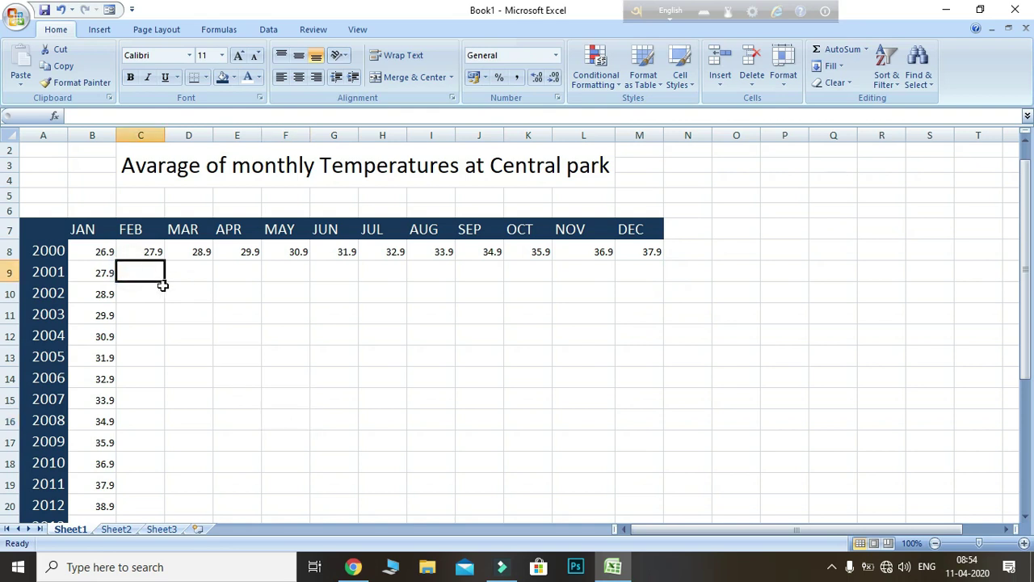
left_click_drag(165, 281, 656, 328)
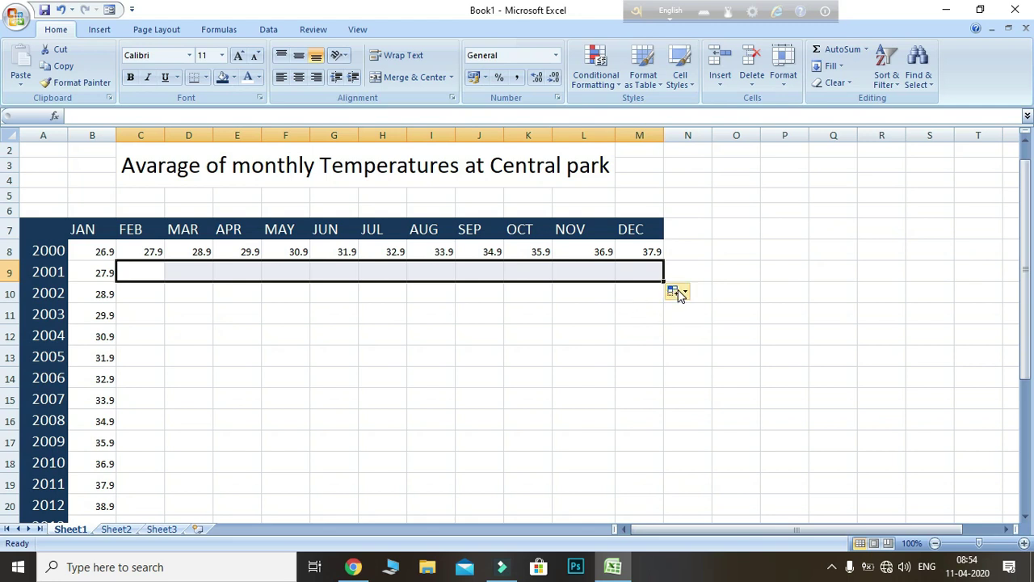
left_click(687, 294)
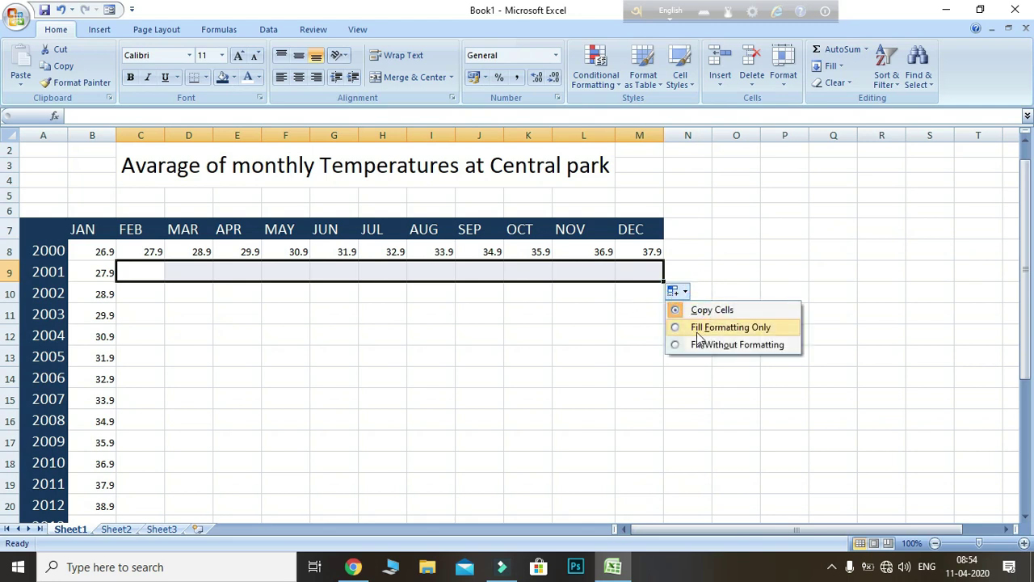
left_click(700, 332)
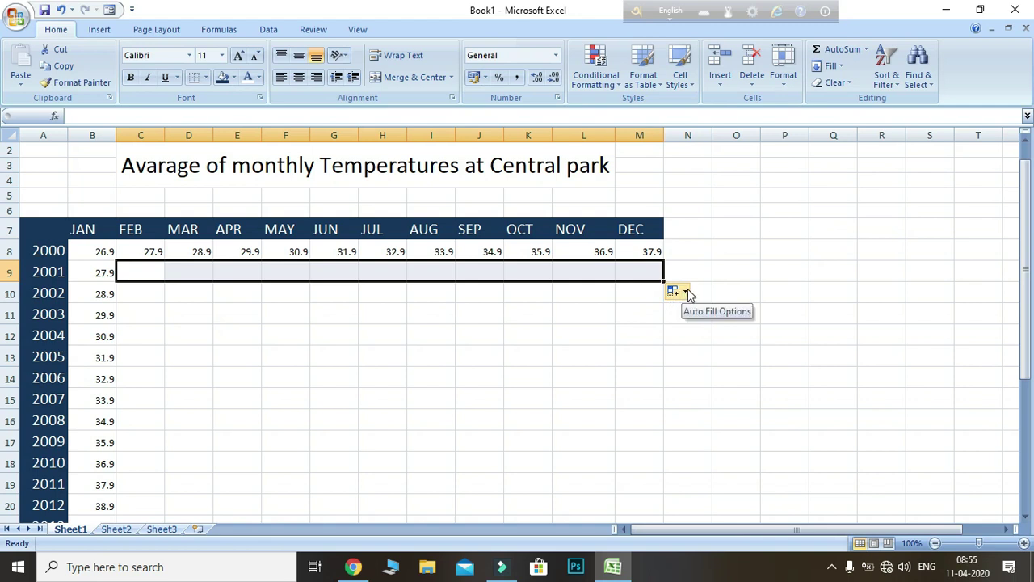
left_click(687, 294)
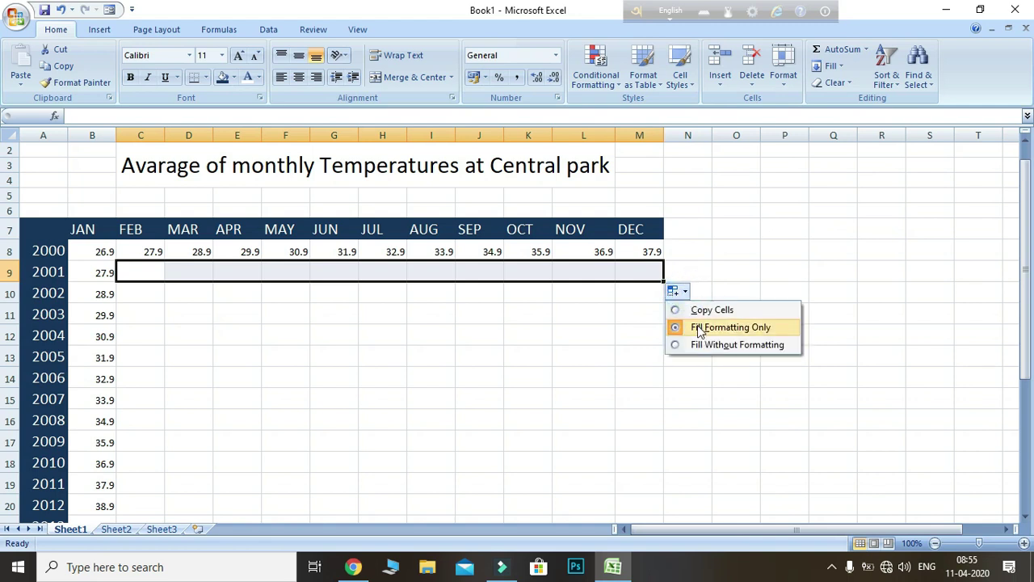
left_click(642, 336)
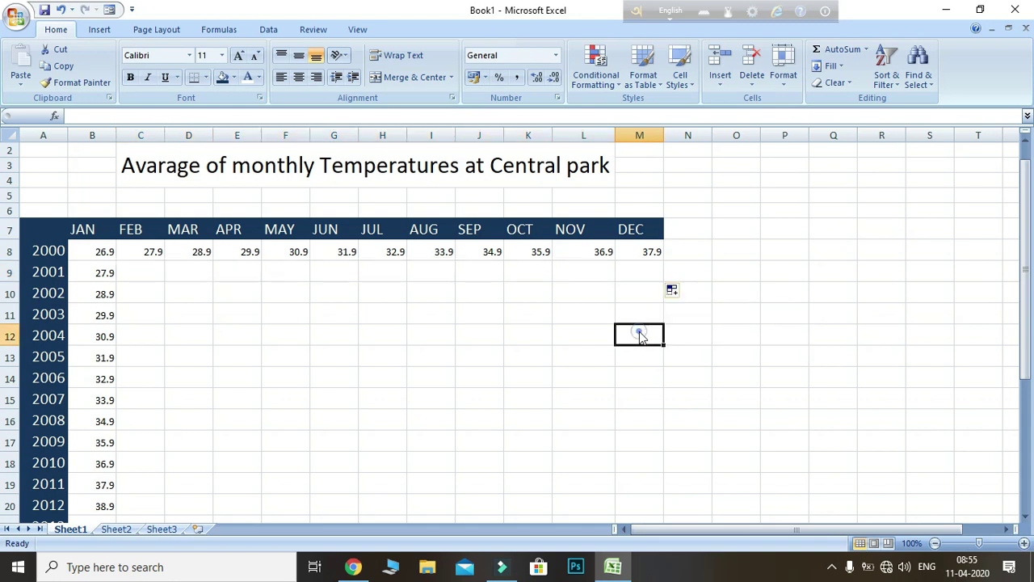
- Fill the 2001 row as a 27.9–38.9 series and copy it down through 2008
left_click(104, 273)
left_click_drag(118, 278, 670, 266)
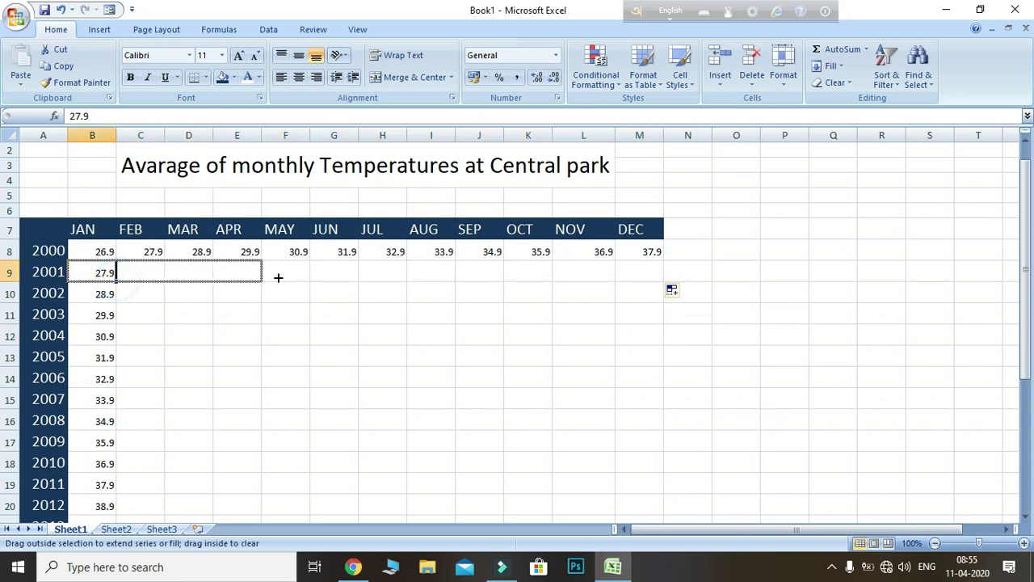
left_click(684, 293)
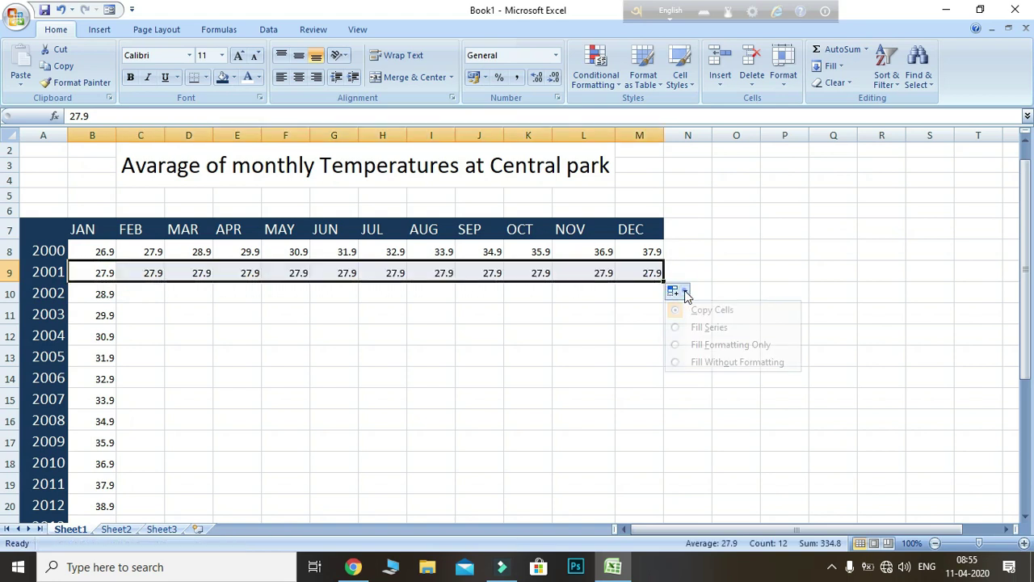
left_click(700, 336)
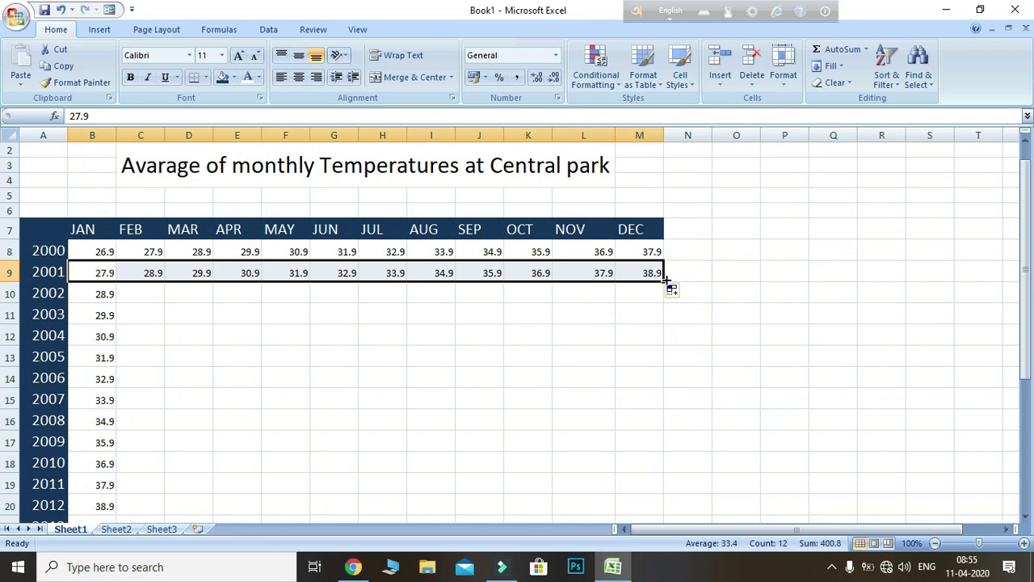
mouse_move(663, 282)
left_mouse_down()
mouse_move(659, 507)
mouse_move(655, 456)
mouse_move(673, 439)
left_mouse_up()
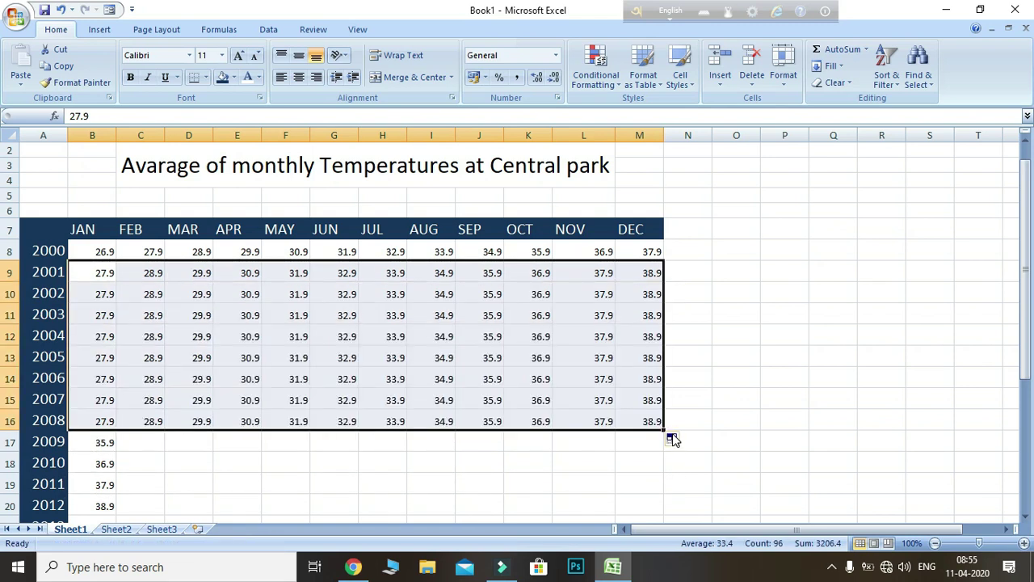
- Copy the 2008 FEB–DEC values (28.9–38.9) down to 2020 with Copy Cells
left_click(573, 493)
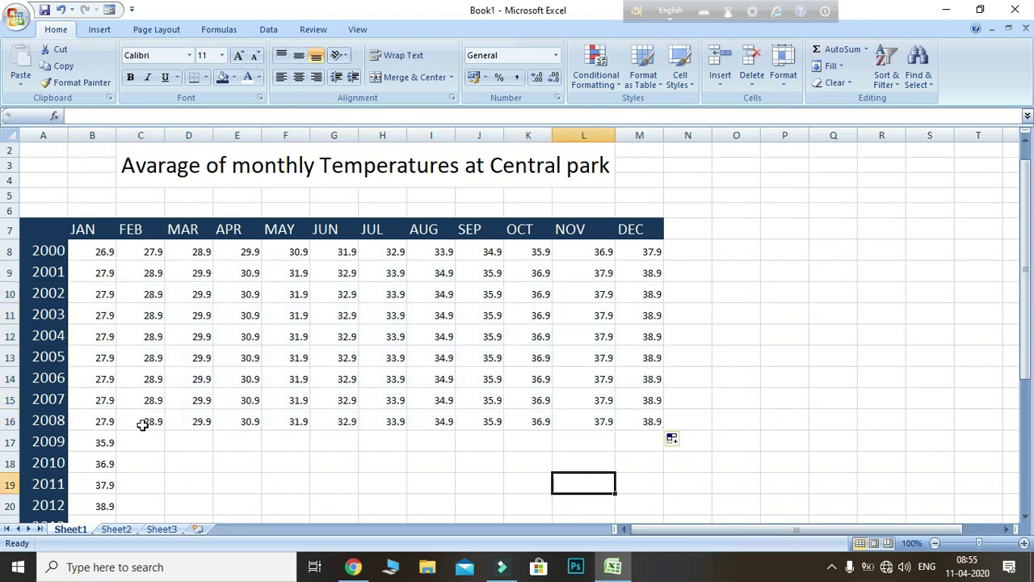
left_click_drag(136, 426, 637, 427)
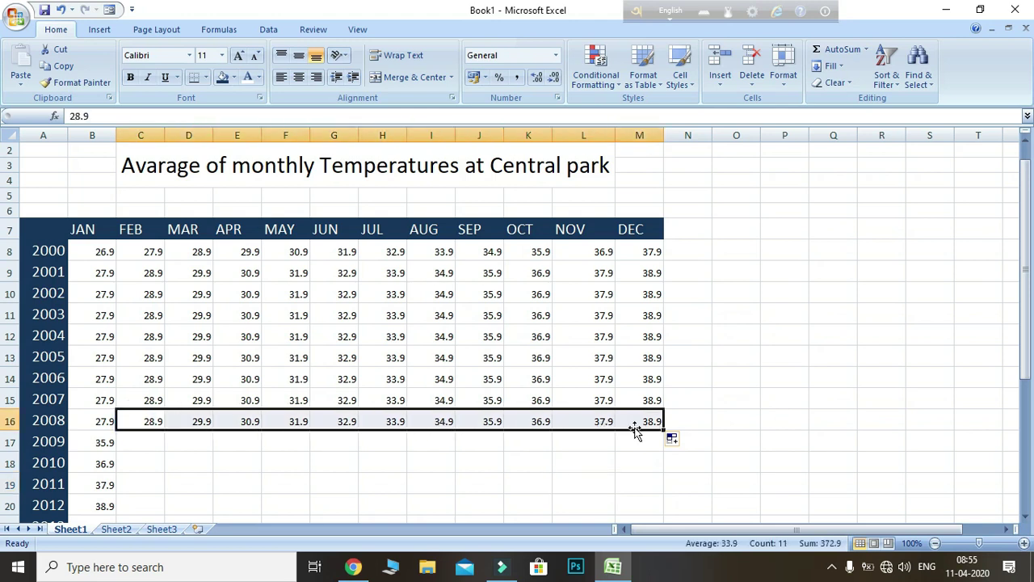
mouse_move(664, 429)
left_mouse_down()
mouse_move(649, 530)
mouse_move(644, 506)
left_mouse_up()
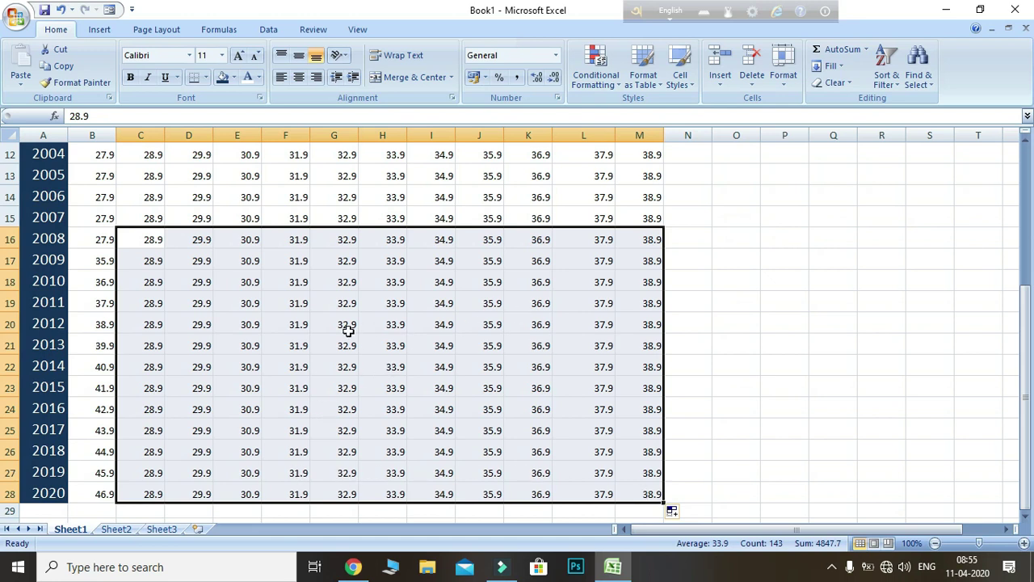
left_click(160, 301)
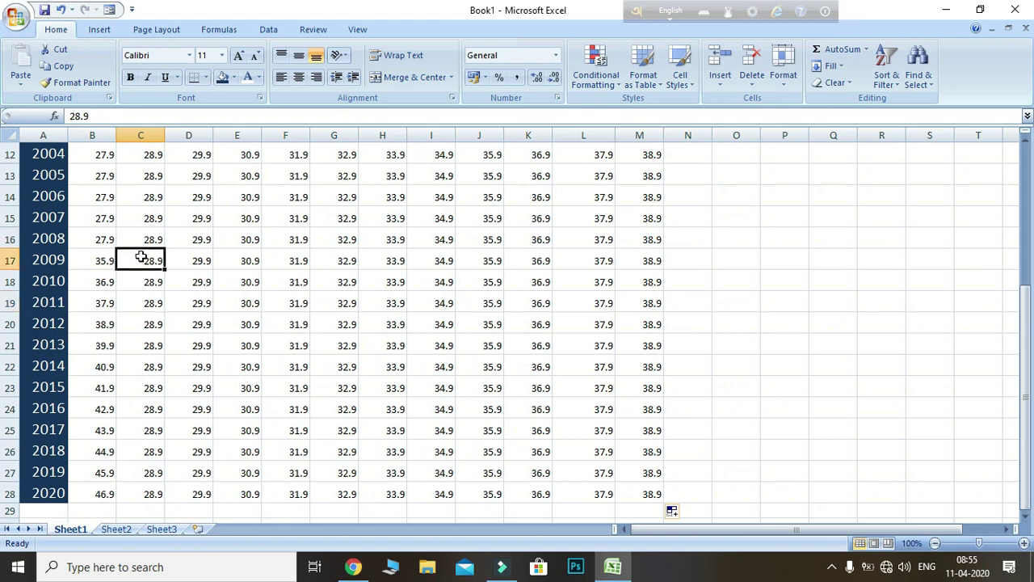
left_click_drag(141, 256, 227, 391)
mouse_move(227, 391)
left_mouse_down()
mouse_move(675, 426)
mouse_move(658, 428)
left_mouse_up()
left_click(683, 451)
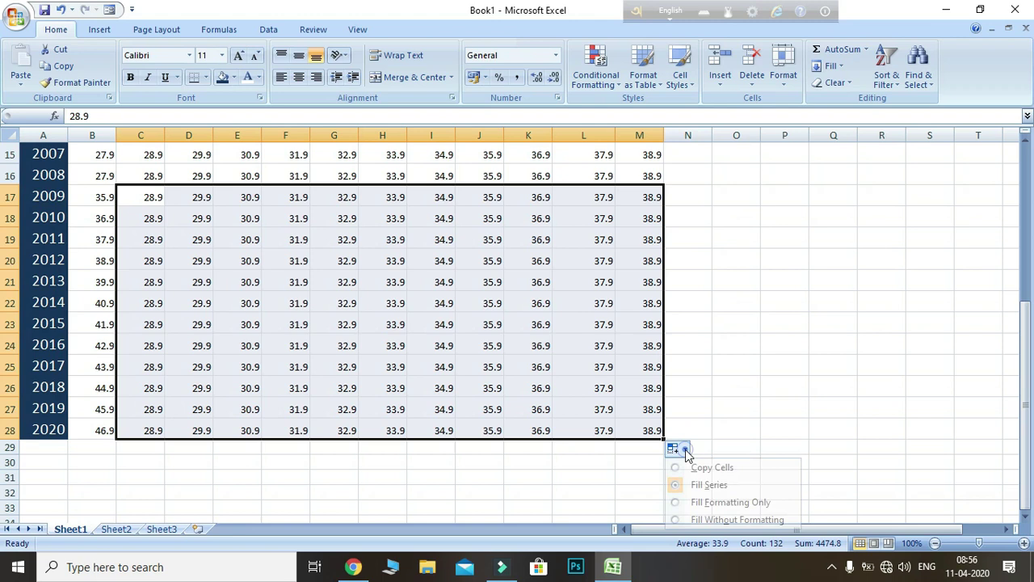
left_click(695, 484)
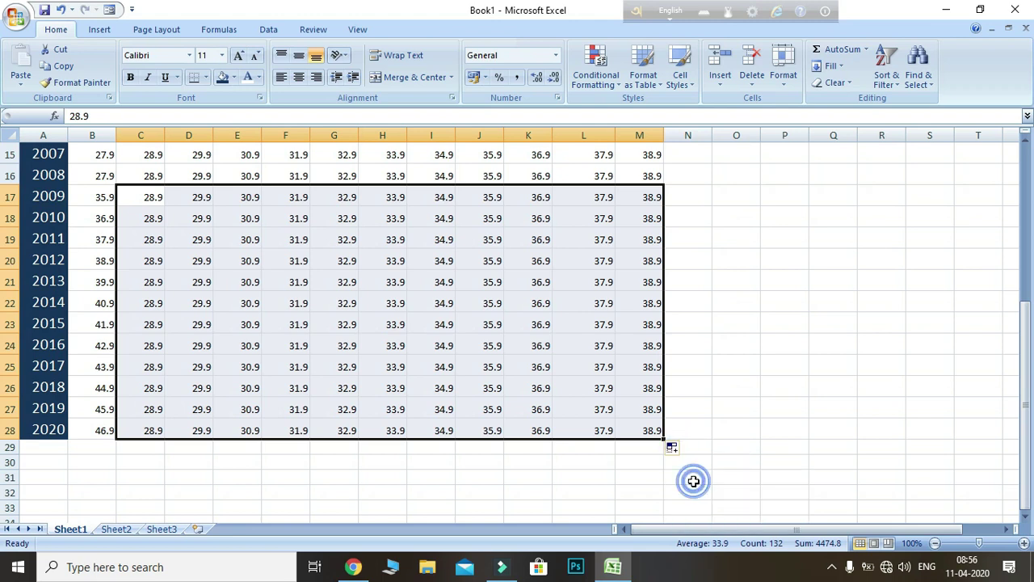
left_click(716, 406)
left_click(742, 329)
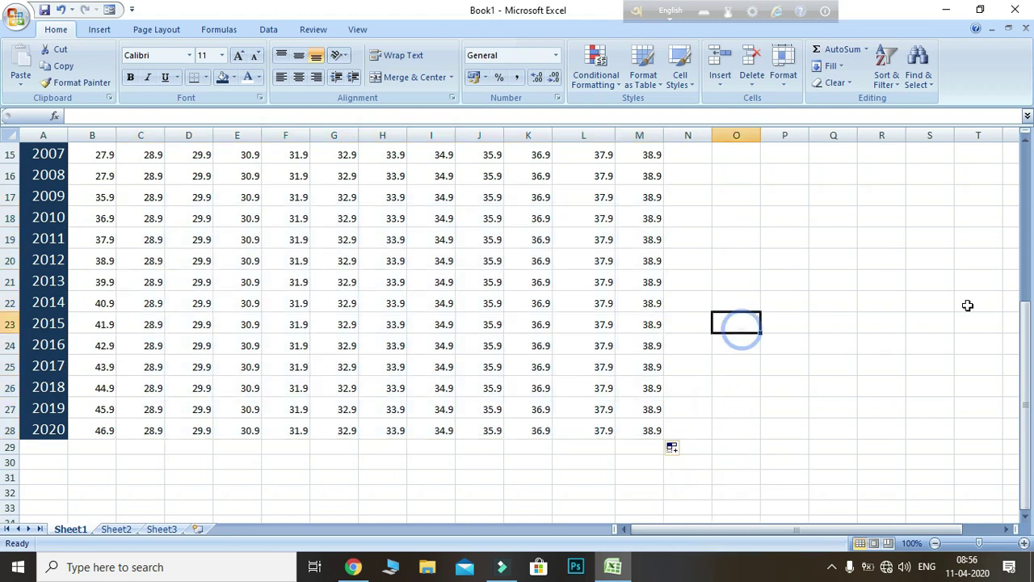
- Fill the MAY column as a series from 31.9 in 2011 to 40.9 in 2020
mouse_move(1028, 298)
left_mouse_down()
mouse_move(1030, 275)
mouse_move(1030, 294)
left_mouse_up()
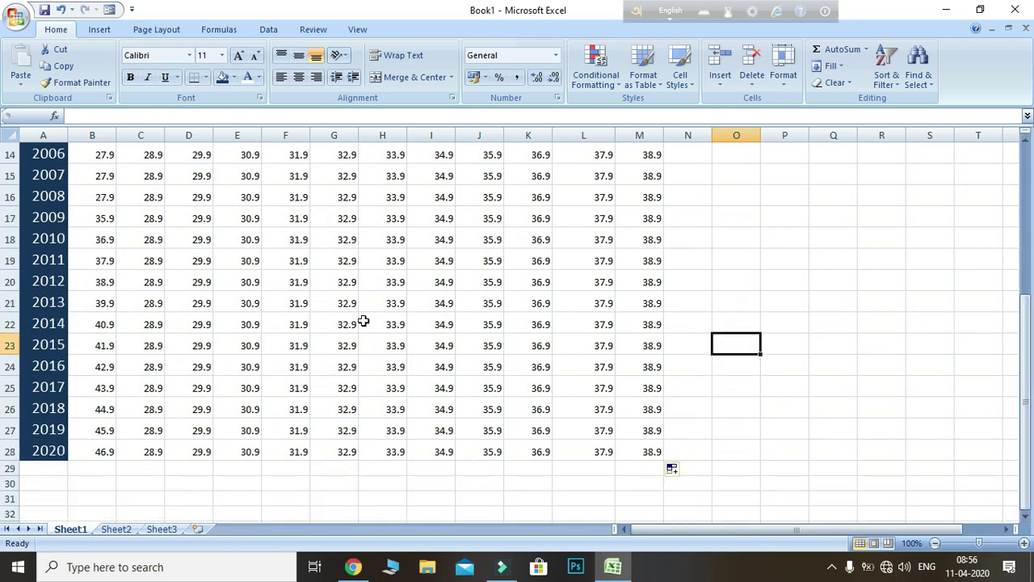
left_click_drag(294, 269, 301, 443)
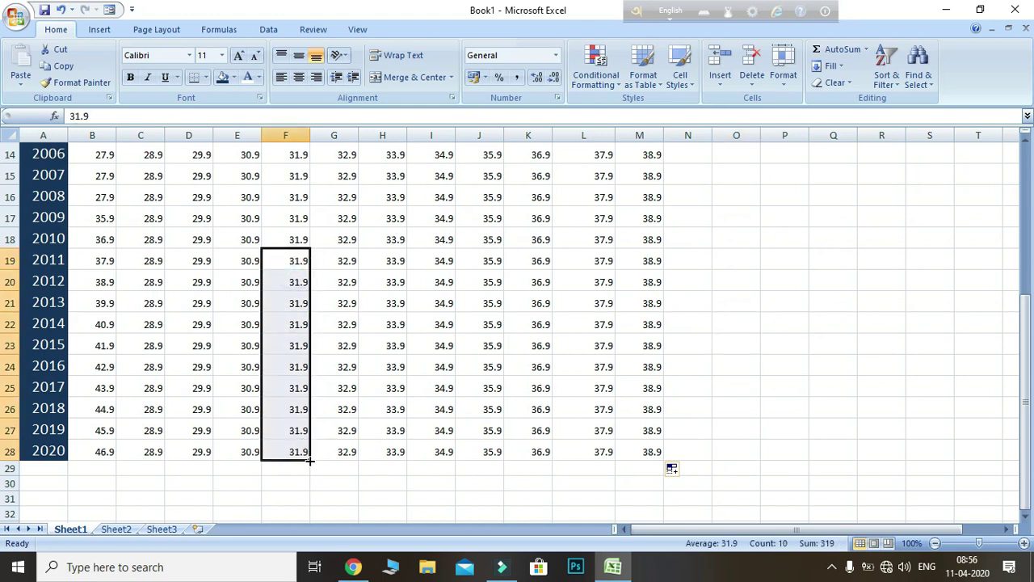
left_click(341, 325)
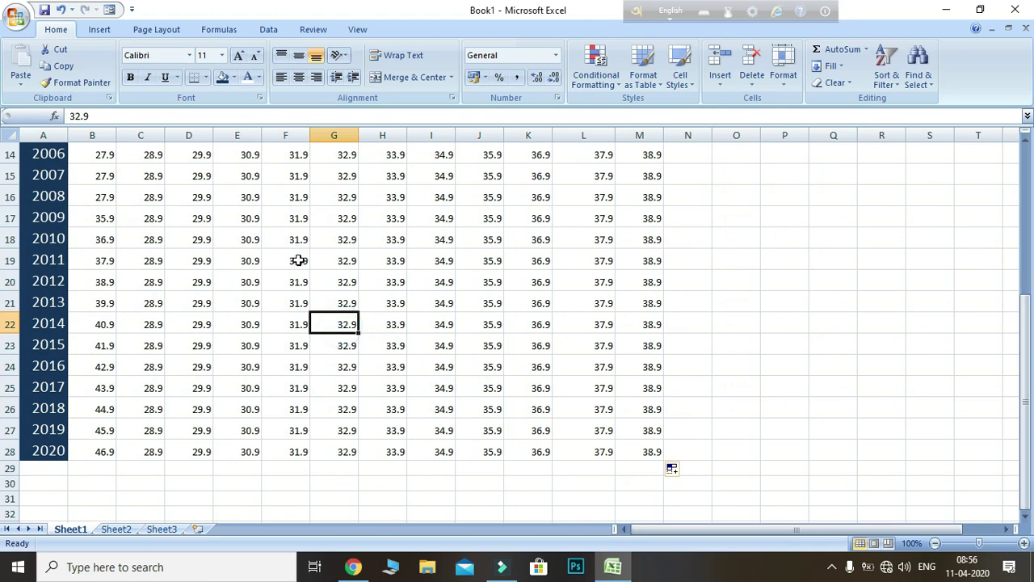
left_click(297, 259)
mouse_move(310, 270)
left_mouse_down()
mouse_move(317, 451)
mouse_move(330, 458)
left_mouse_up()
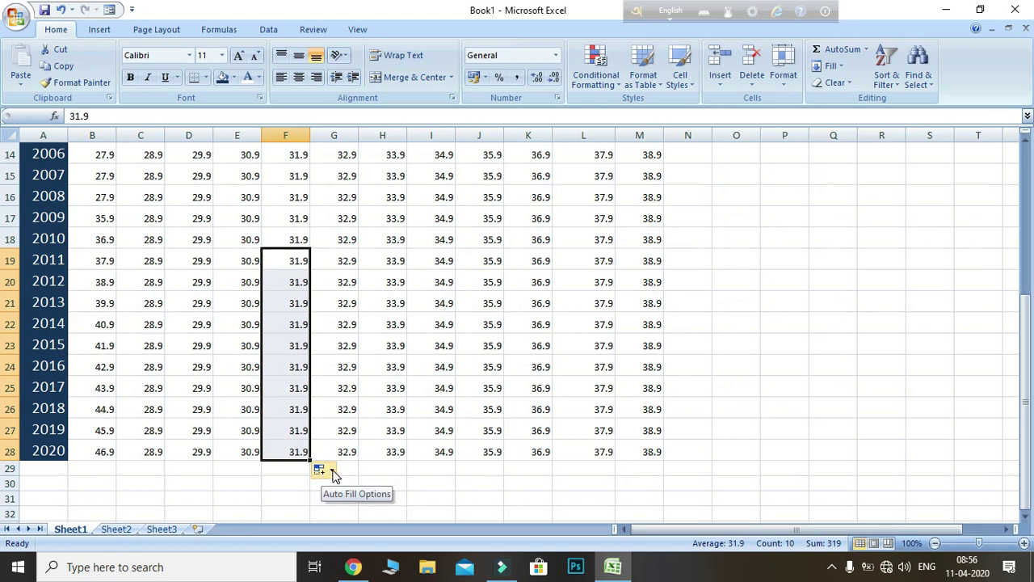
left_click(333, 471)
left_click(345, 501)
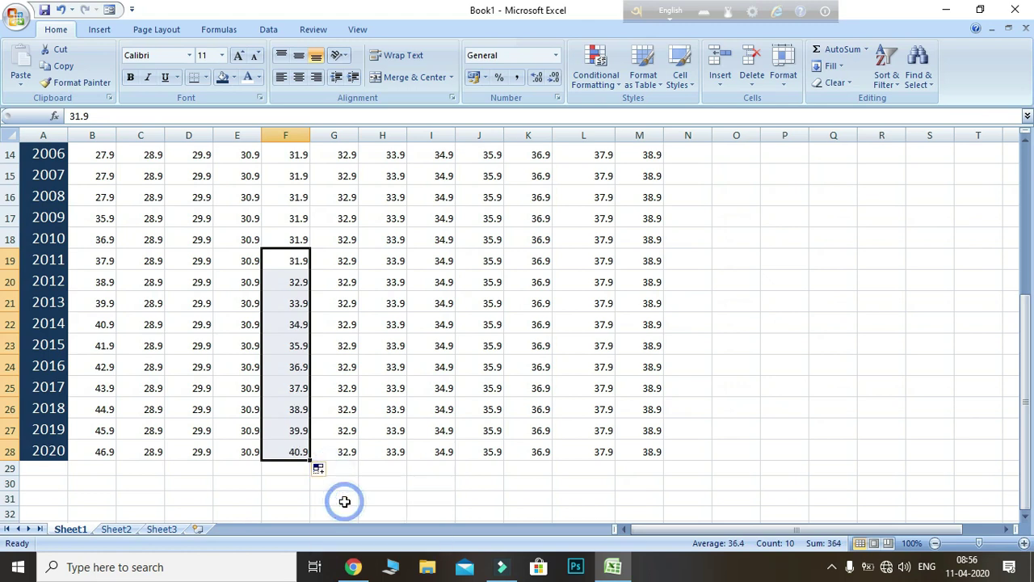
left_click(396, 498)
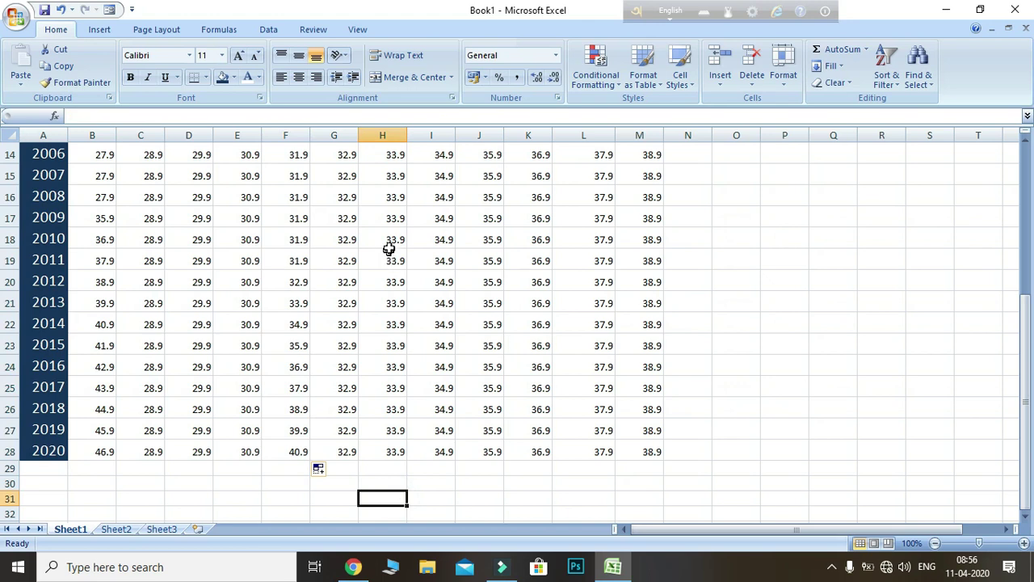
- Fill the AUG column as a series from 34.9 in 2010 to 44.9 in 2020
left_click_drag(389, 247, 398, 451)
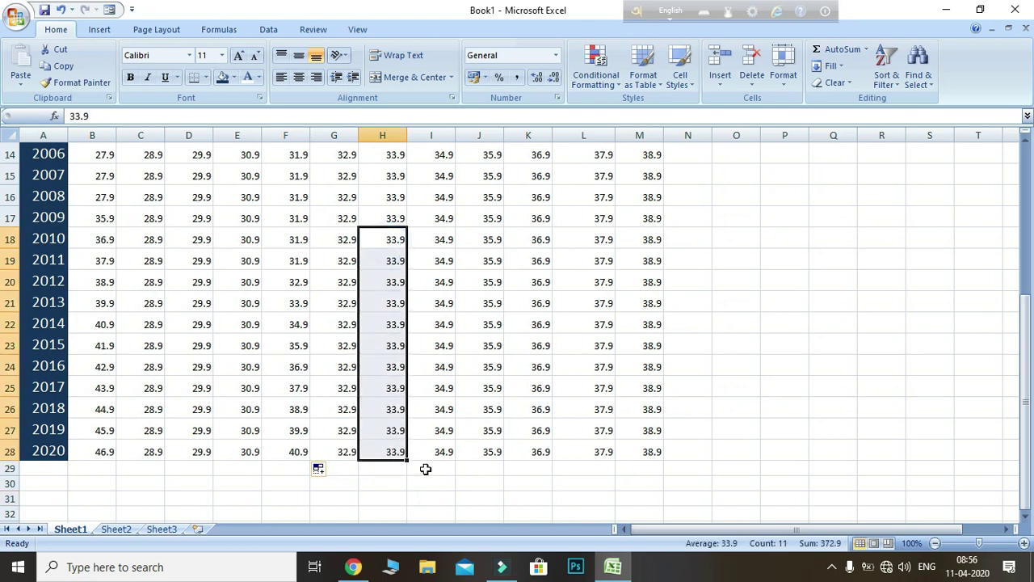
left_click_drag(425, 470, 438, 241)
left_click(437, 241)
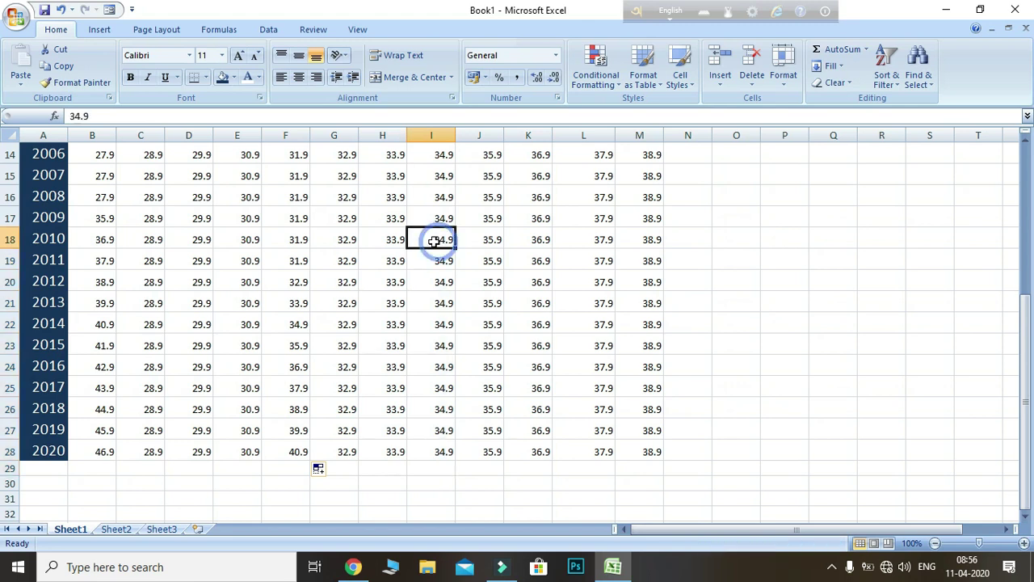
left_click_drag(456, 250, 458, 460)
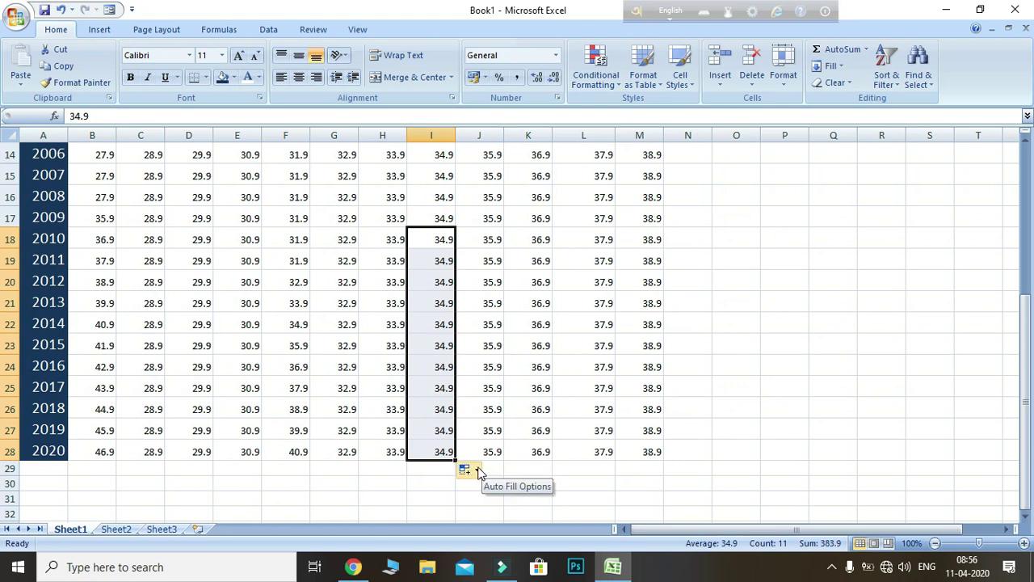
left_click(478, 470)
left_click(483, 507)
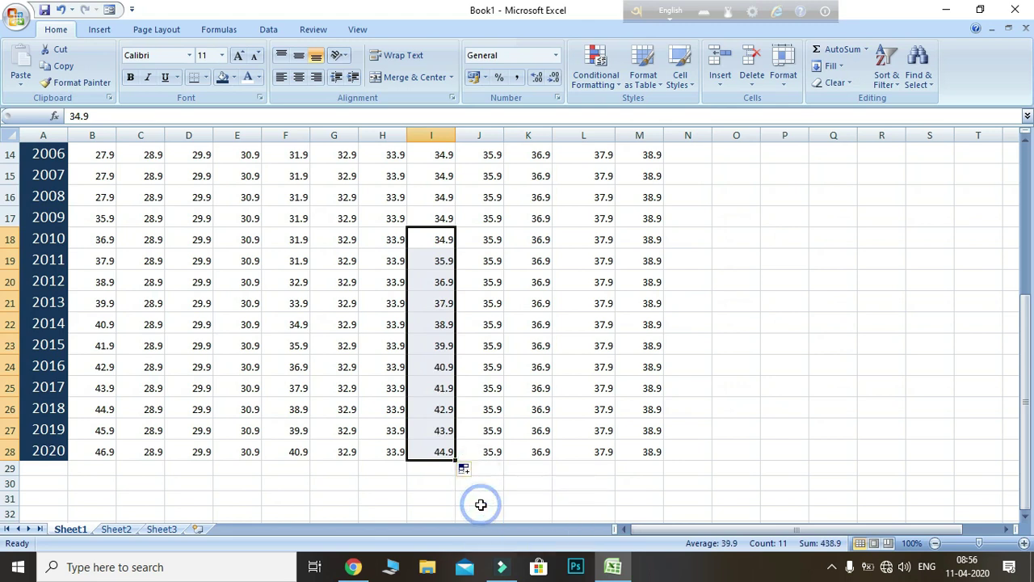
left_click(526, 497)
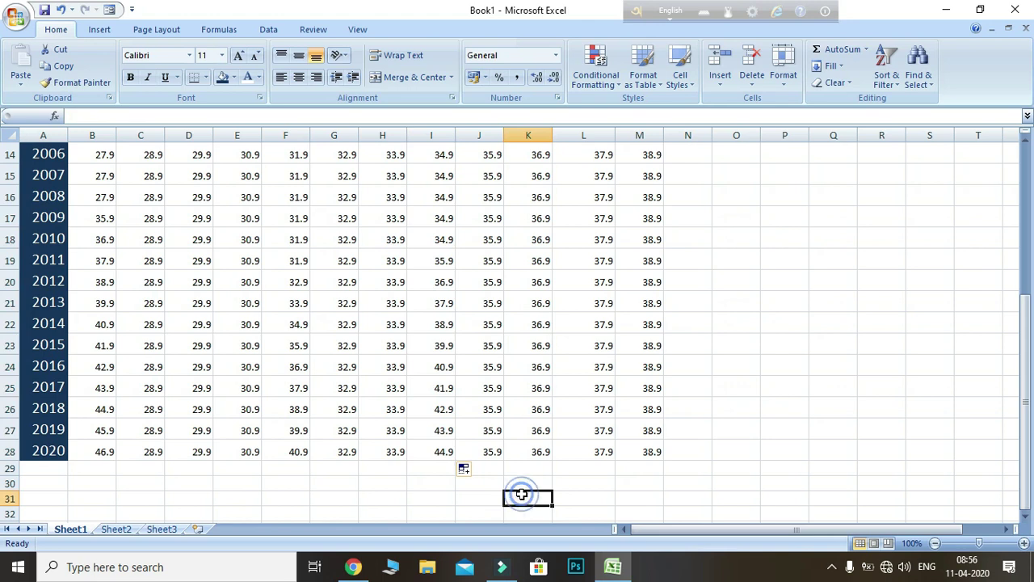
- Fill the OCT column as a series from 36.9 in 2010 to 46.9 in 2020
left_click(539, 235)
left_click_drag(554, 250, 540, 459)
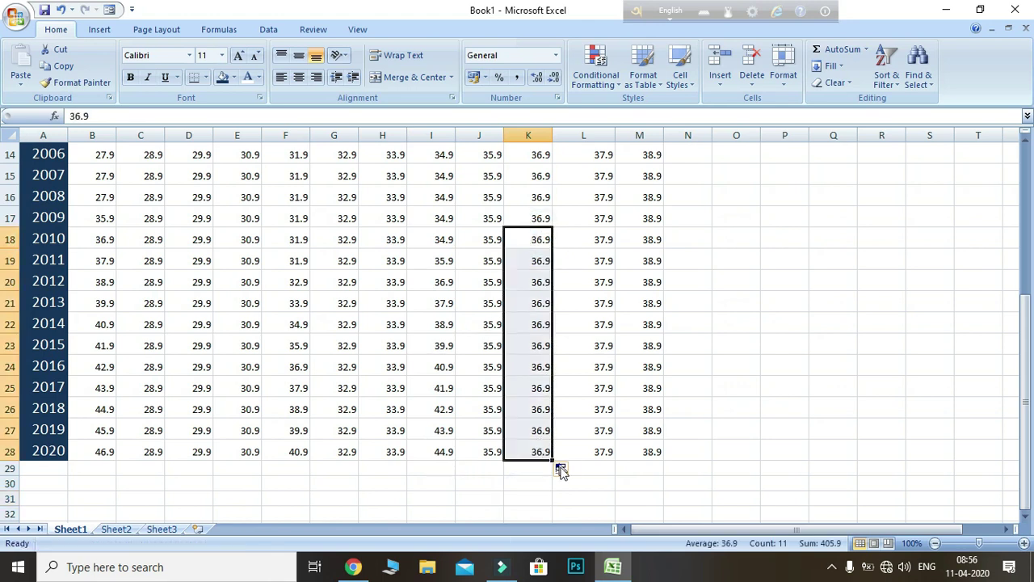
left_click(572, 470)
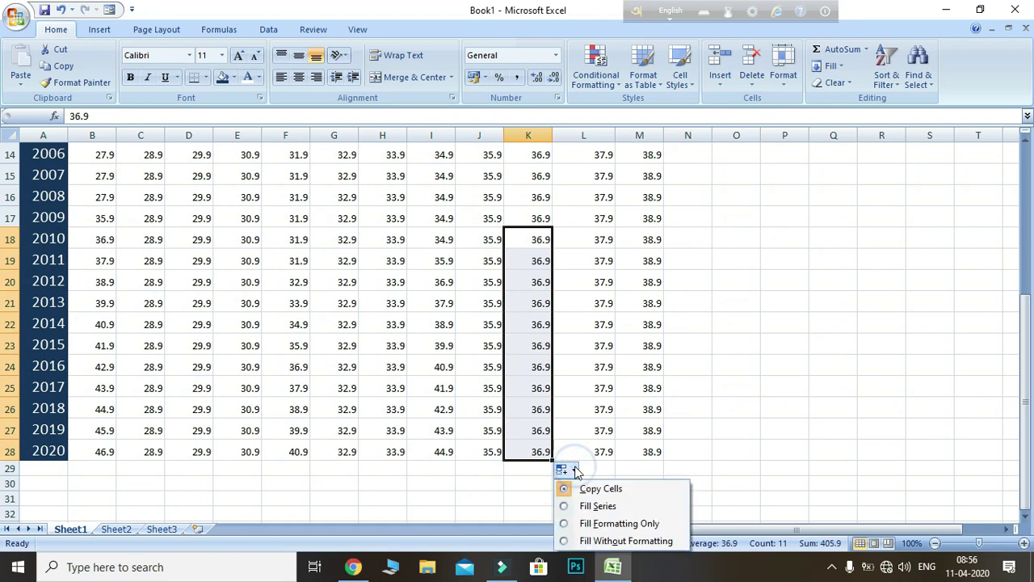
left_click(598, 506)
left_click(640, 495)
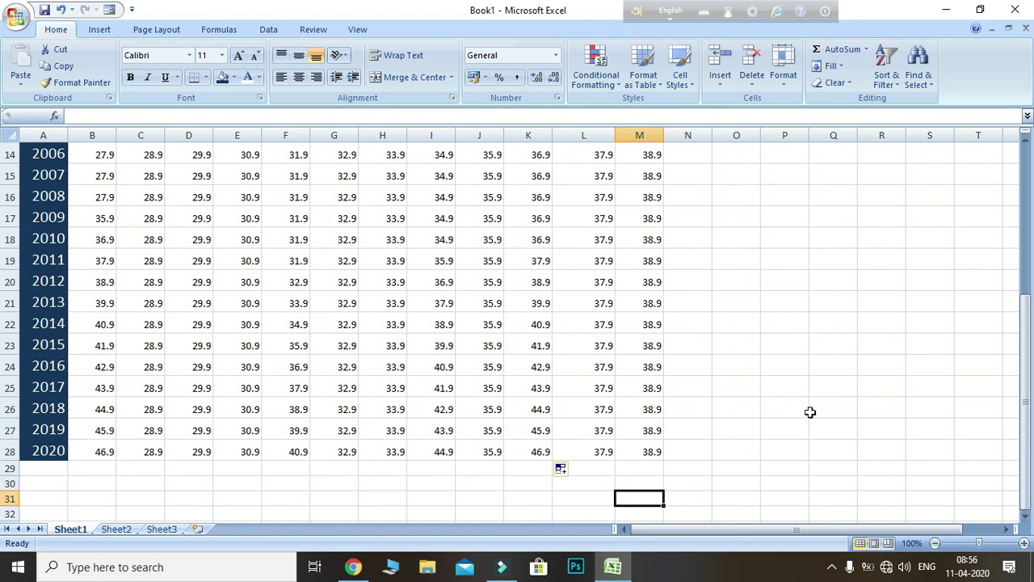
mouse_move(1029, 379)
left_mouse_down()
mouse_move(1007, 305)
mouse_move(1027, 267)
left_mouse_up()
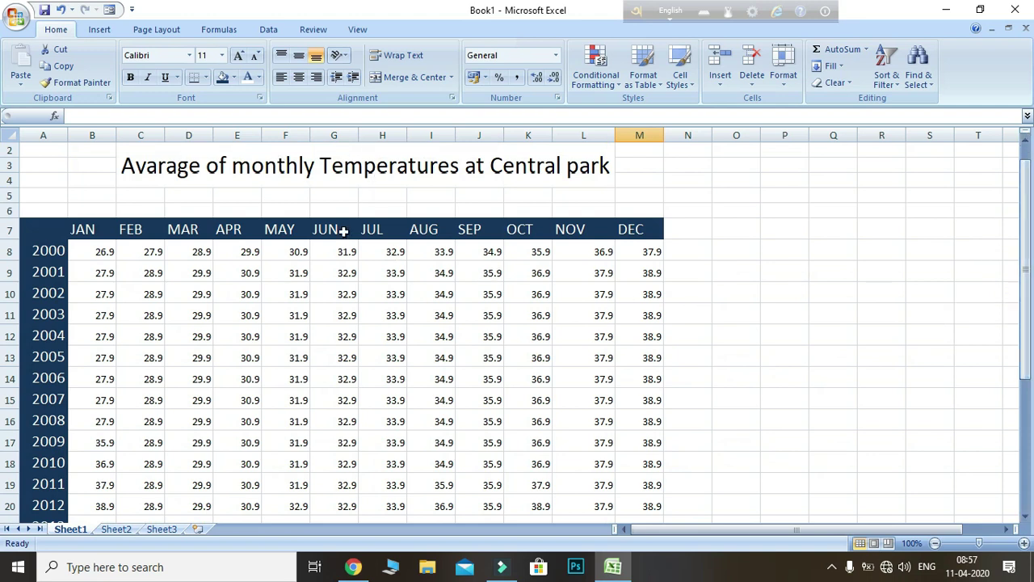
- Set the temperature values in B8:M28 to font size 14, then reselect the range
left_click_drag(81, 252, 449, 557)
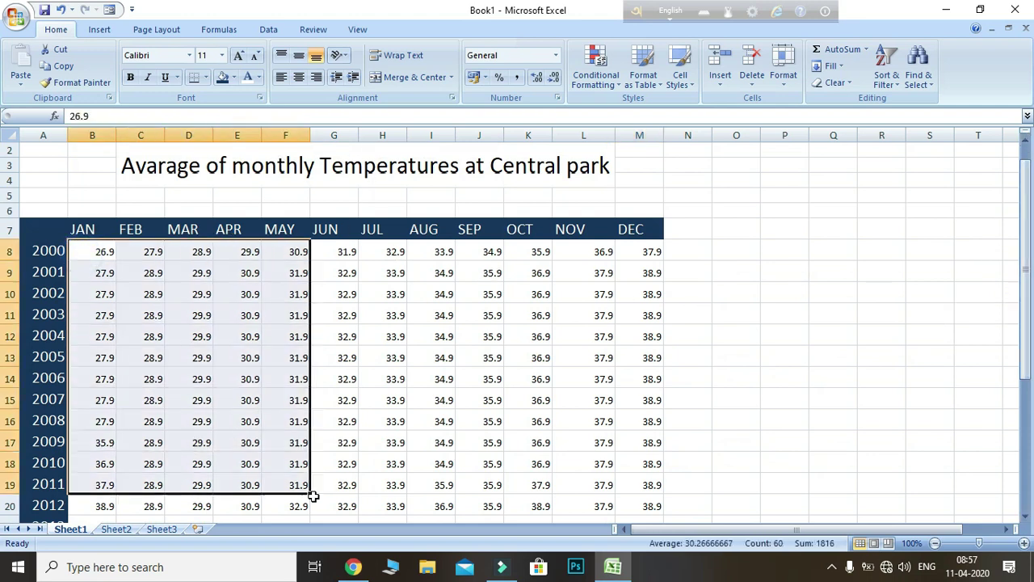
mouse_move(448, 557)
left_mouse_down()
mouse_move(645, 531)
mouse_move(658, 156)
left_mouse_up()
left_click_drag(1024, 390, 1025, 237)
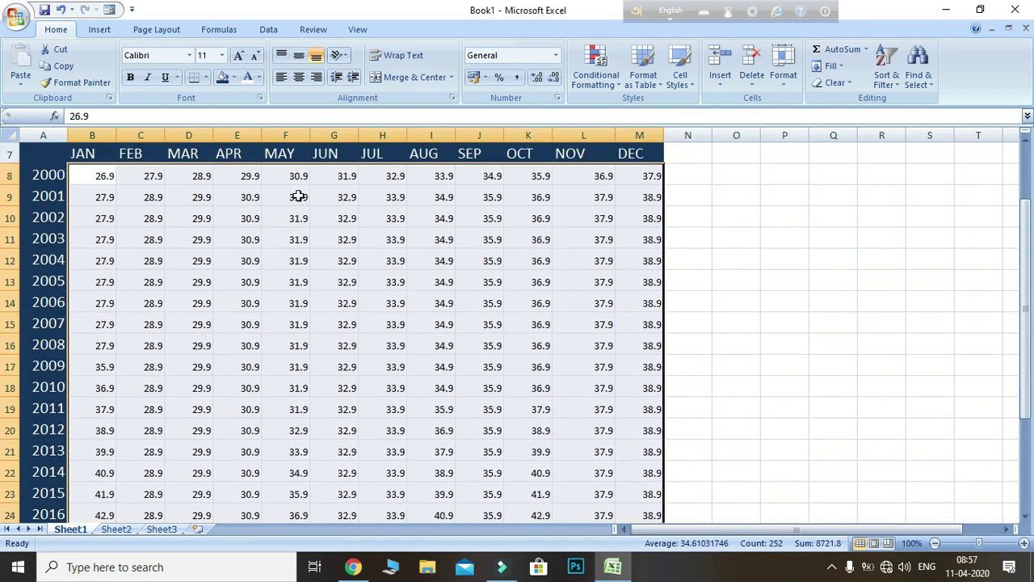
left_click(223, 56)
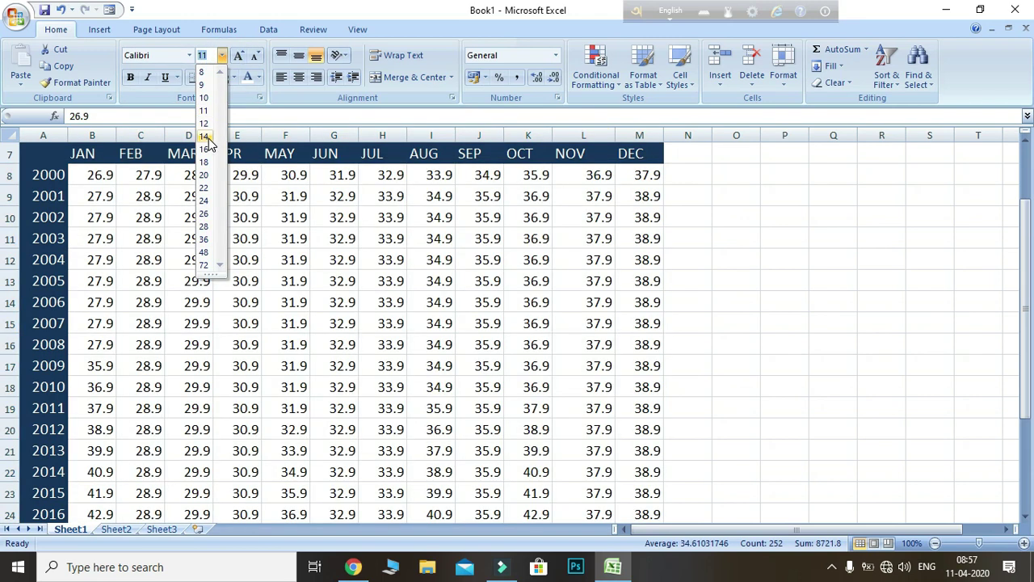
left_click(204, 137)
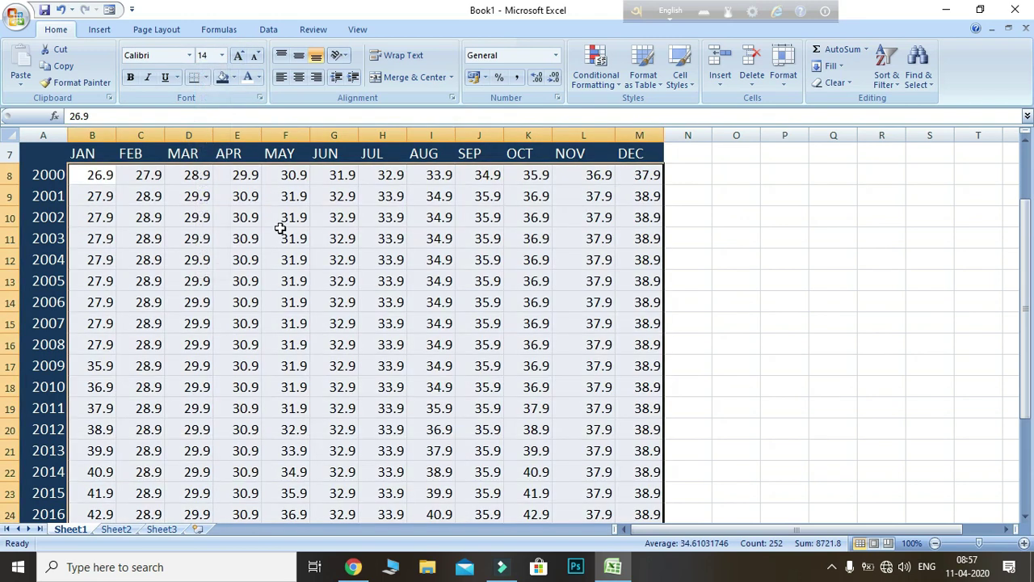
left_click(779, 258)
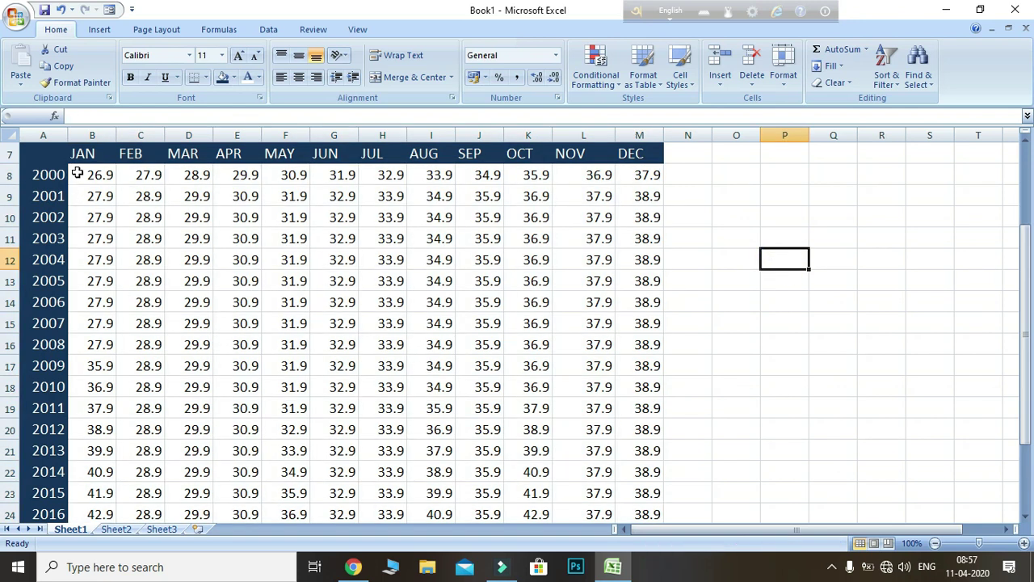
mouse_move(78, 174)
left_mouse_down()
mouse_move(531, 475)
mouse_move(648, 491)
left_mouse_up()
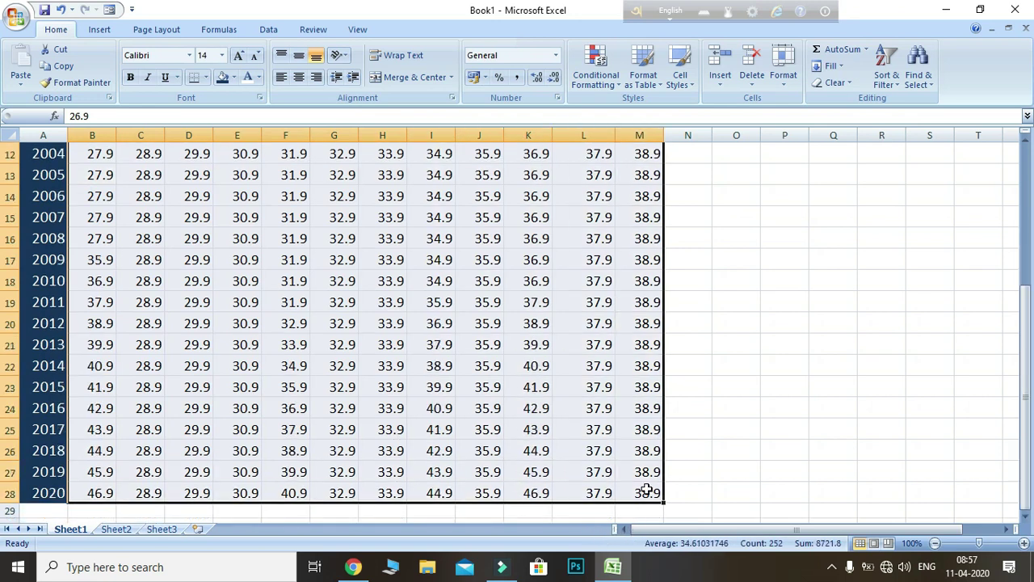
key("alt")
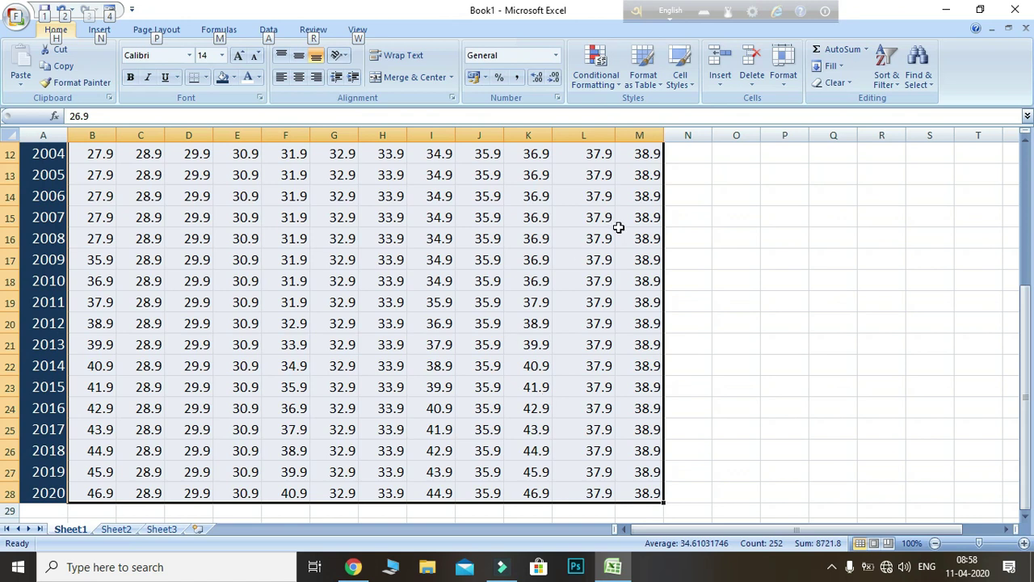
- Bring up the Color Scales choices under Conditional Formatting for the selected temperatures
left_click(601, 80)
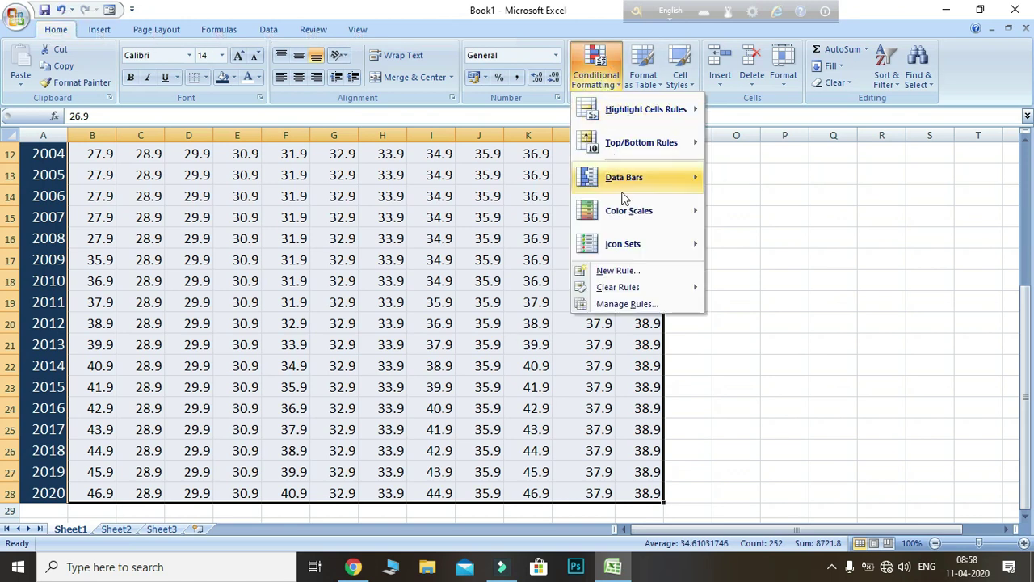
mouse_move(627, 211)
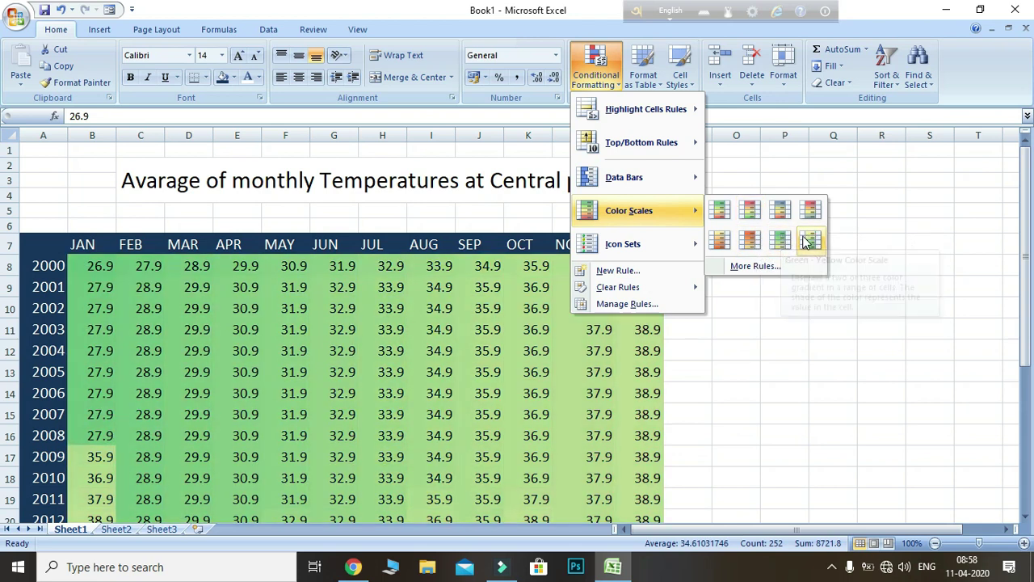
left_click(719, 211)
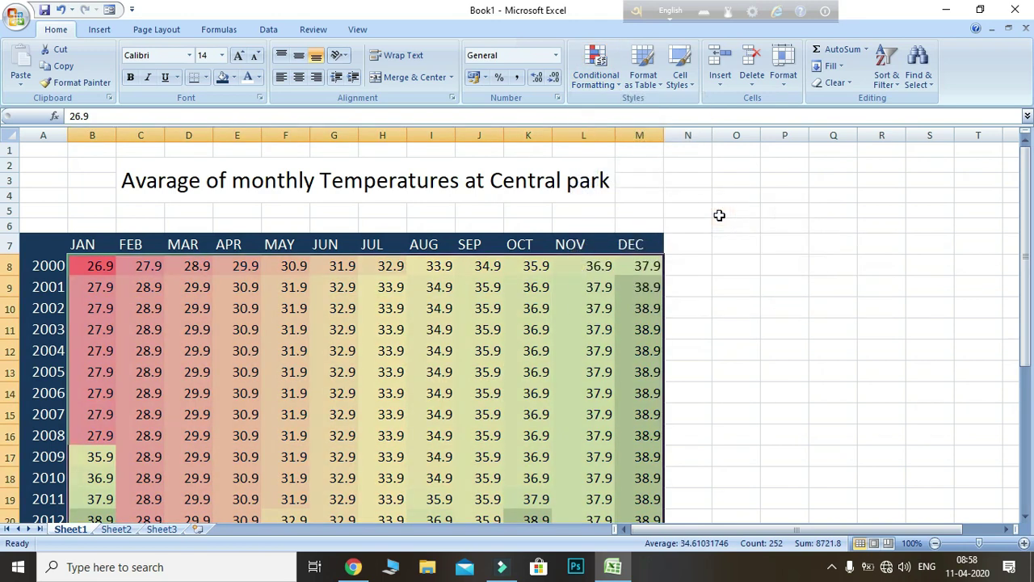
left_click(736, 353)
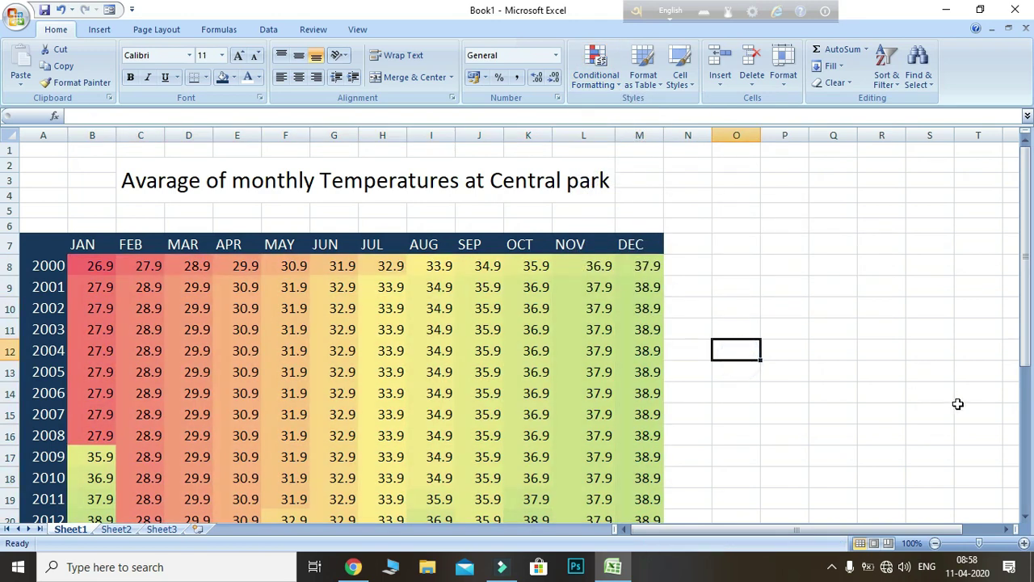
mouse_move(1028, 360)
left_mouse_down()
mouse_move(1030, 501)
mouse_move(1028, 440)
left_mouse_up()
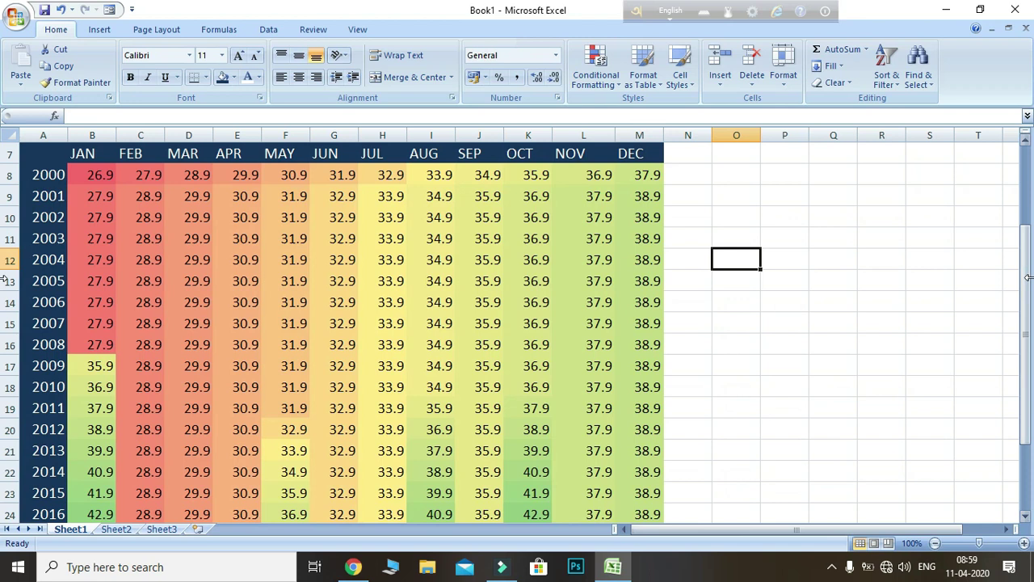
mouse_move(1028, 285)
left_mouse_down()
mouse_move(1031, 356)
mouse_move(1027, 199)
mouse_move(1032, 365)
left_mouse_up()
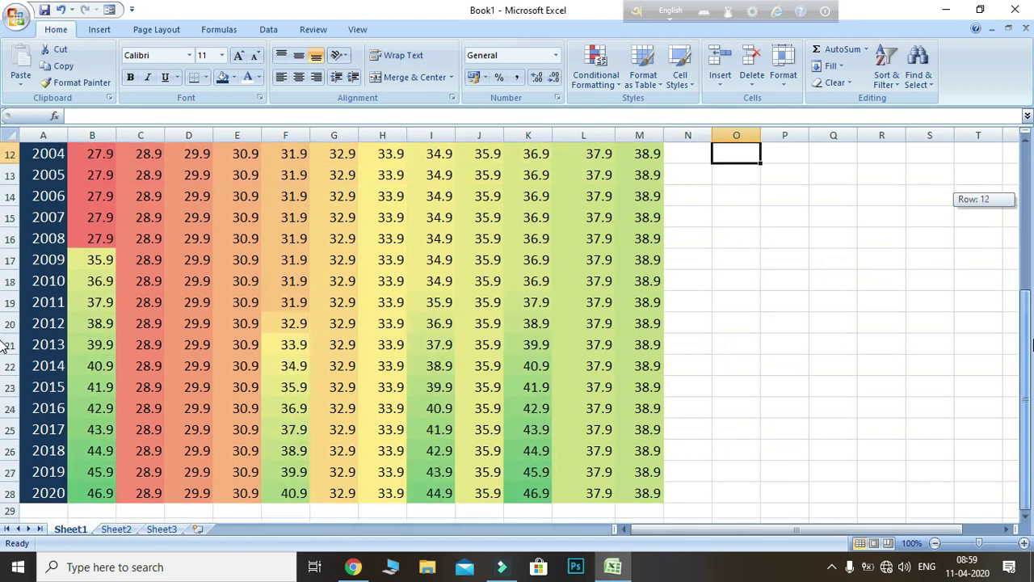
left_click(1027, 371)
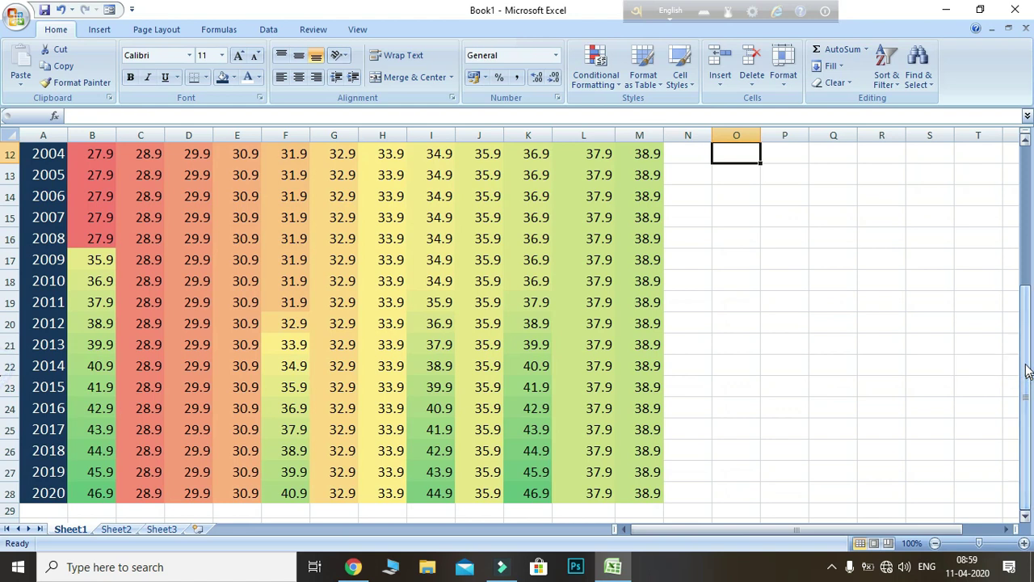
left_click_drag(1027, 368, 1027, 311)
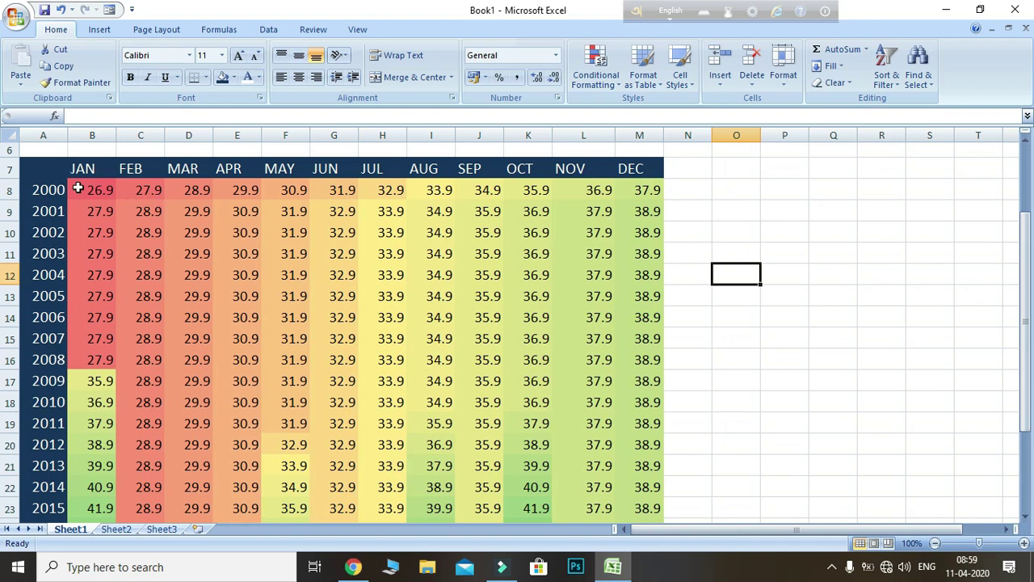
left_click_drag(79, 189, 95, 234)
mouse_move(165, 316)
left_mouse_down()
mouse_move(562, 473)
mouse_move(642, 490)
left_mouse_up()
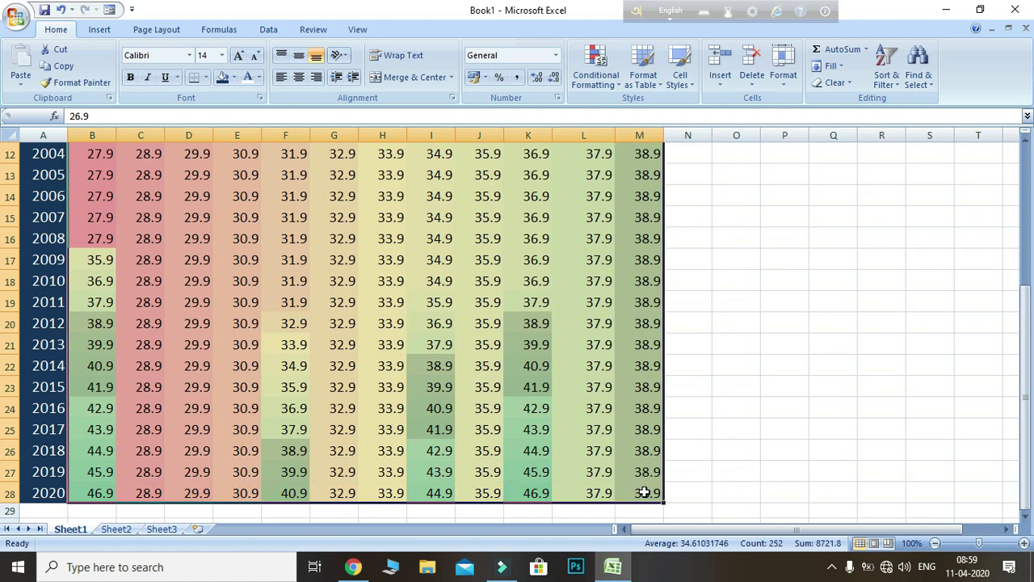
- Start a new conditional formatting rule using the 2-Color Scale format style
left_click(608, 87)
left_click(635, 273)
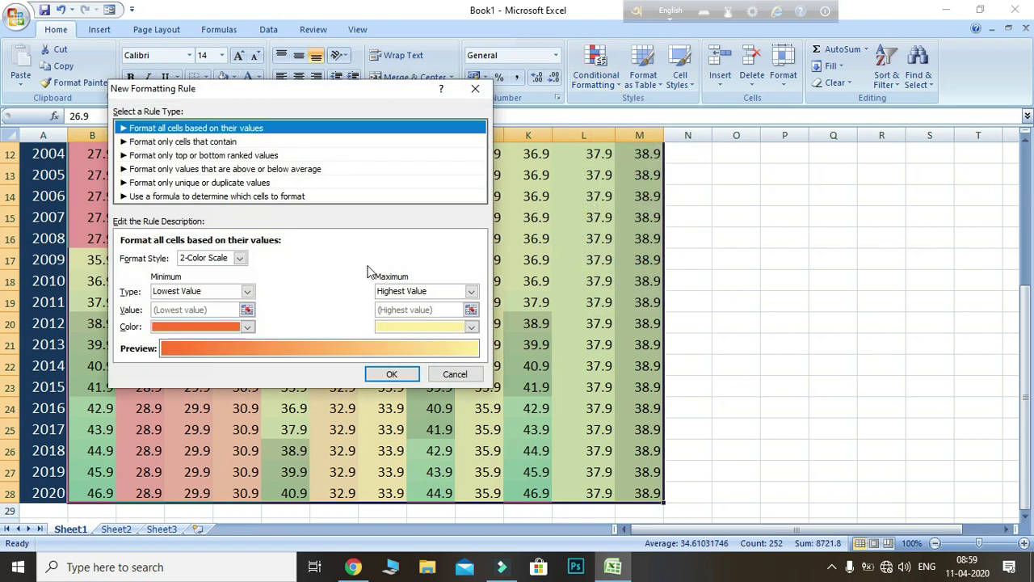
left_click(240, 259)
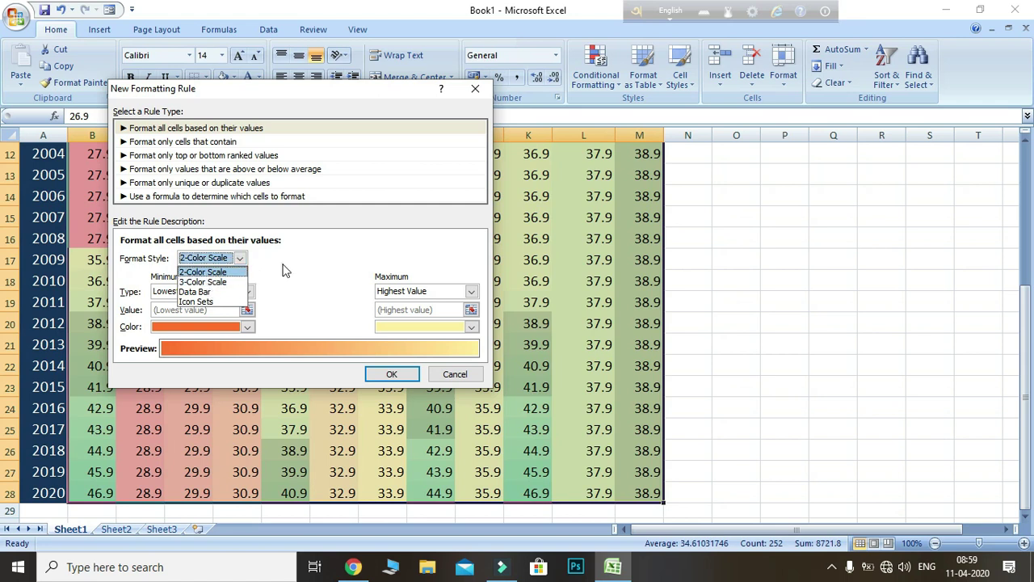
left_click(285, 270)
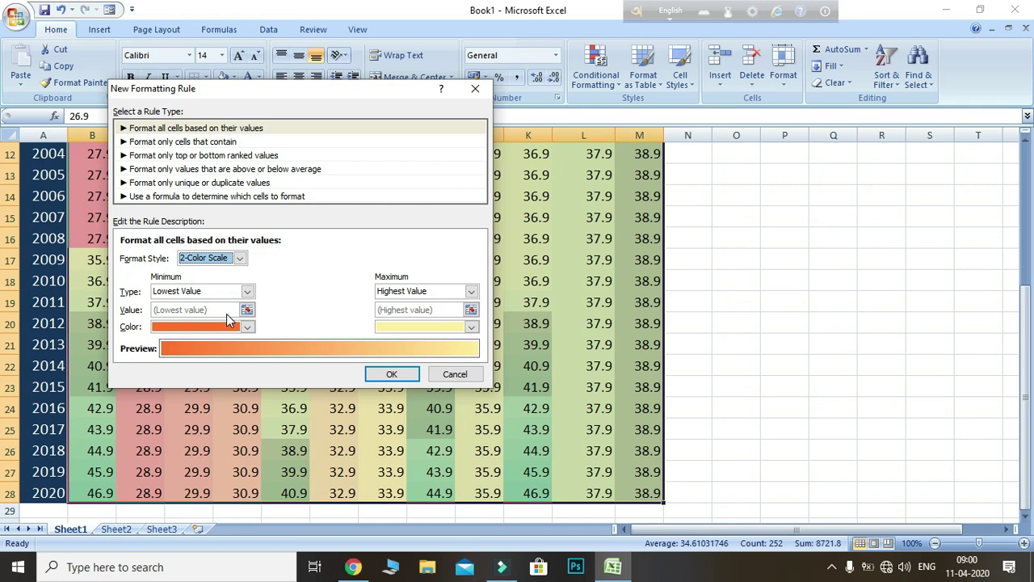
- Set the scale's minimum to type Number with value 30
left_click(247, 291)
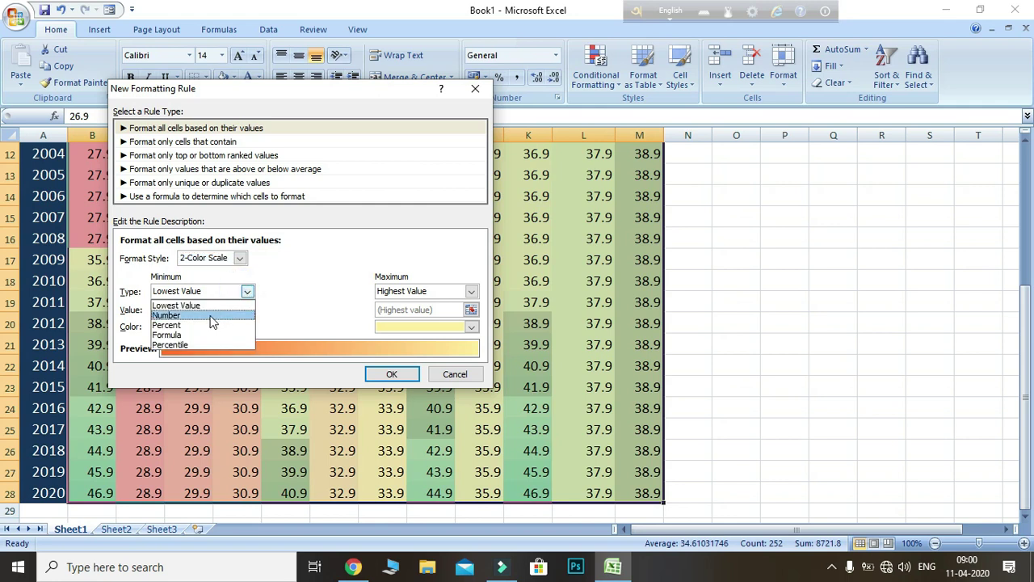
left_click(212, 316)
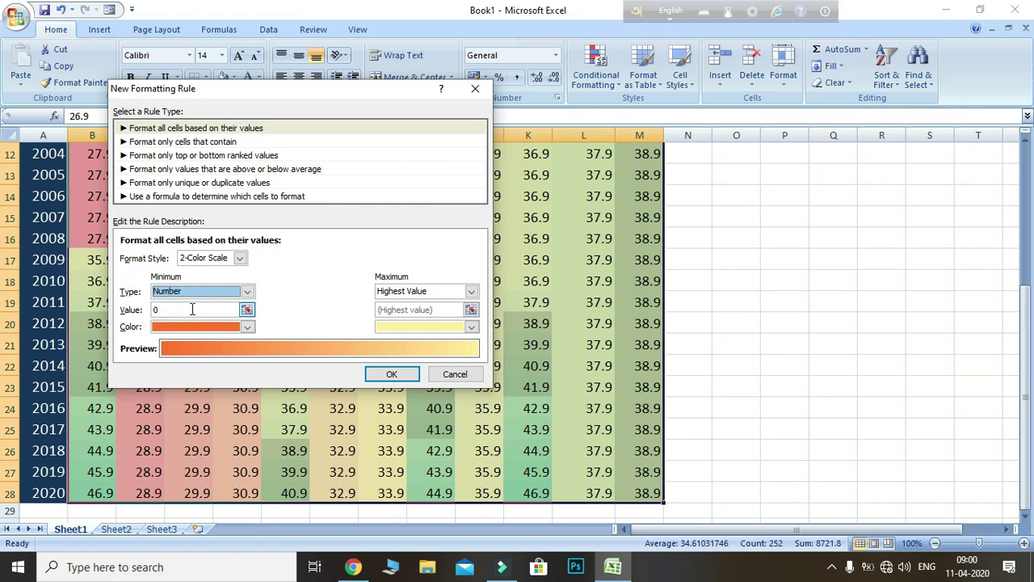
left_click(192, 310)
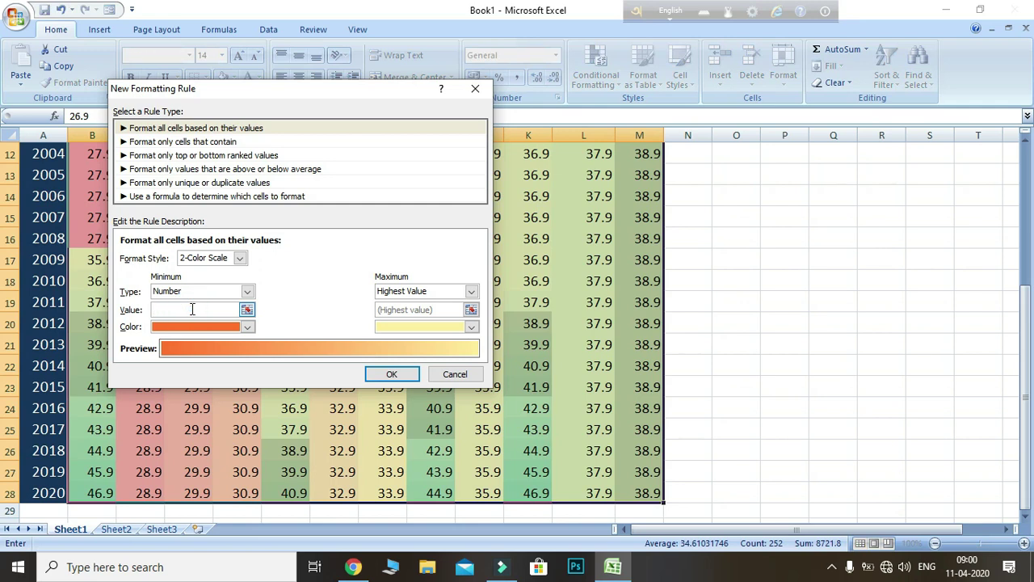
type("30")
- Set the scale's maximum to type Number with value 100
left_click(471, 292)
left_click(445, 316)
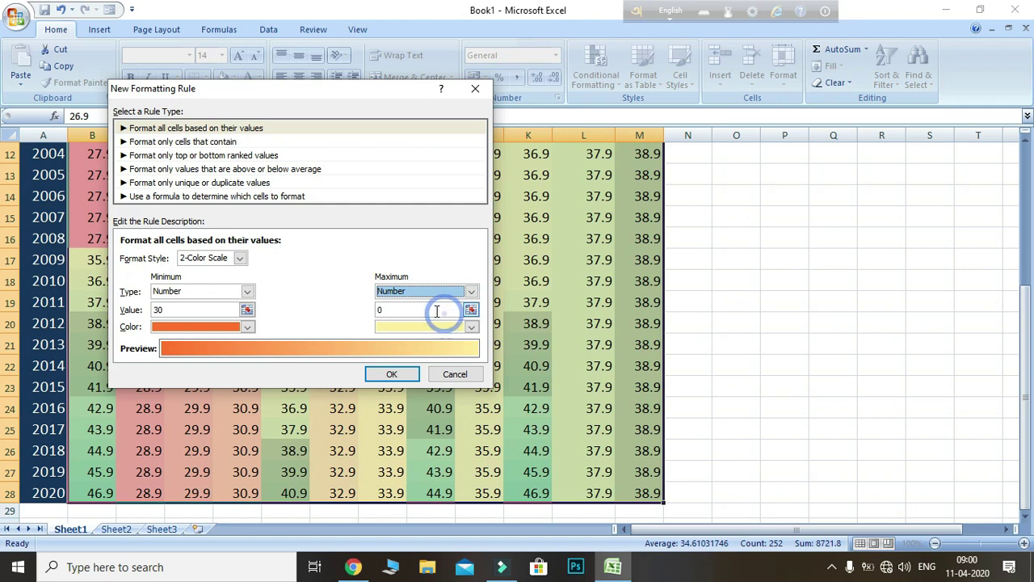
left_click(426, 308)
type("0")
key("BackSpace")
type("10")
key("BackSpace")
key("BackSpace")
type("100")
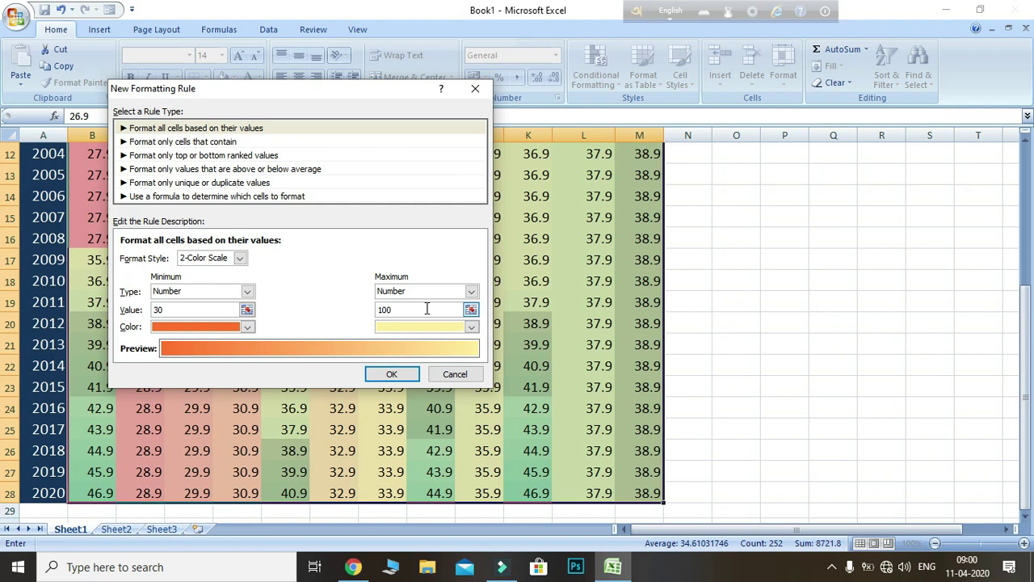
- Color the maximum red and the minimum blue, then apply the rule
left_click(470, 327)
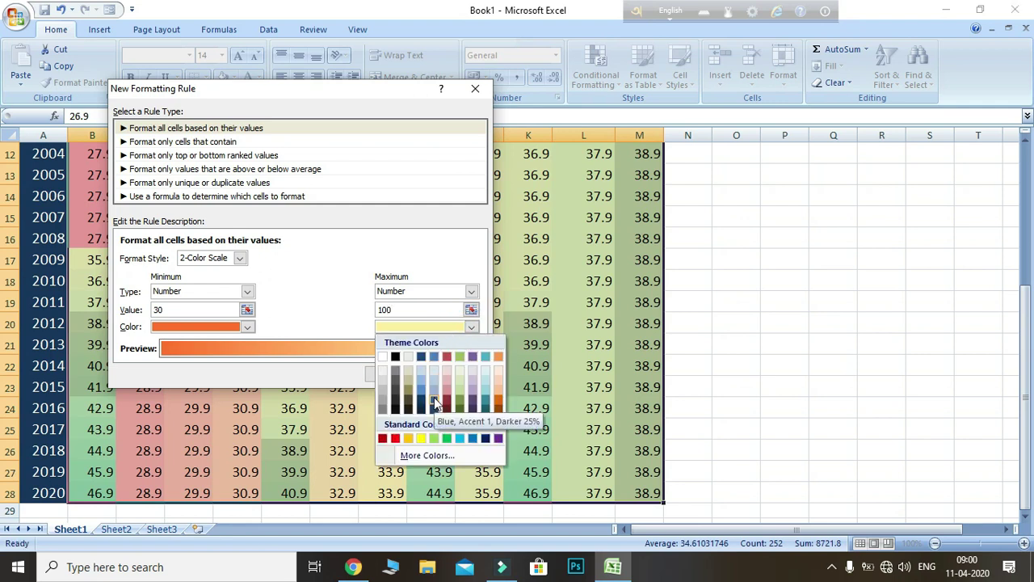
left_click(395, 438)
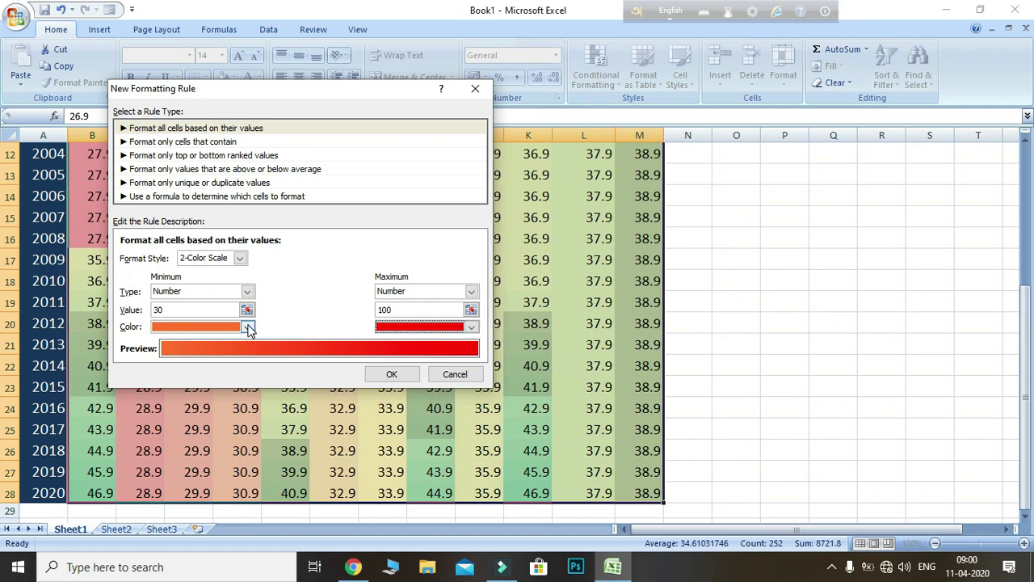
left_click(248, 327)
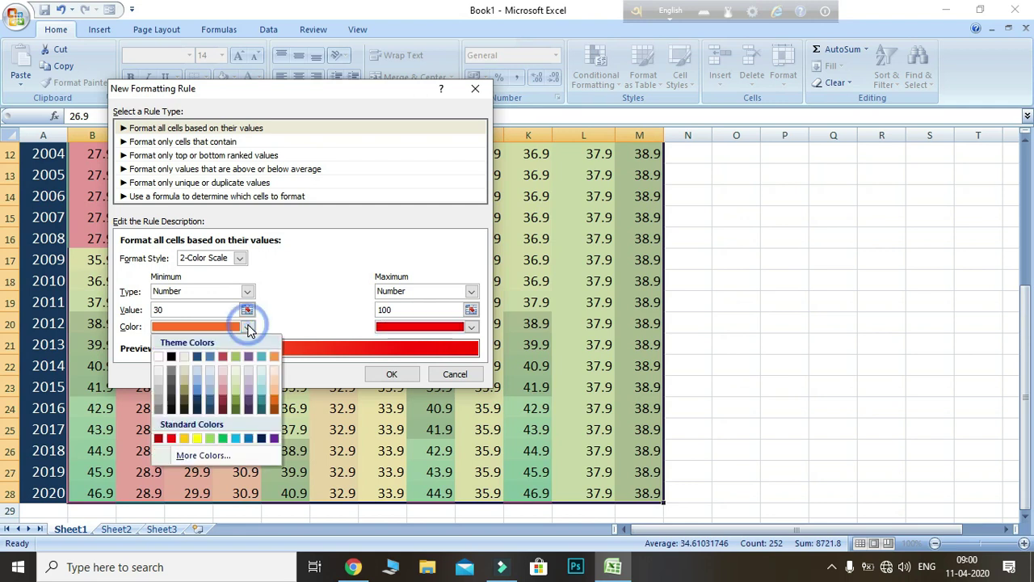
left_click(195, 384)
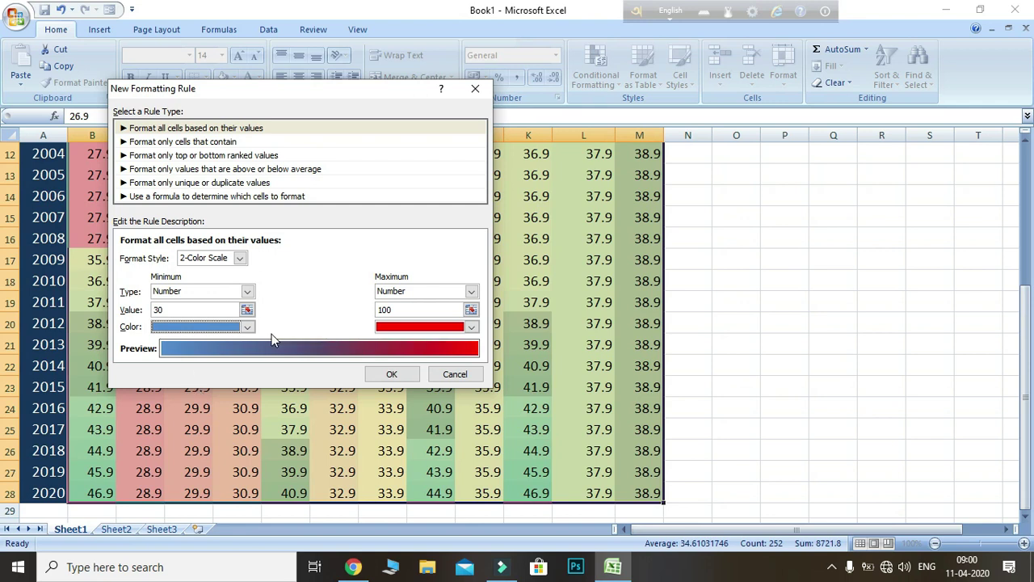
left_click(383, 377)
- Undo the blue-to-red scale, restoring the red-yellow-green shading, and reopen Conditional Formatting
left_click(734, 366)
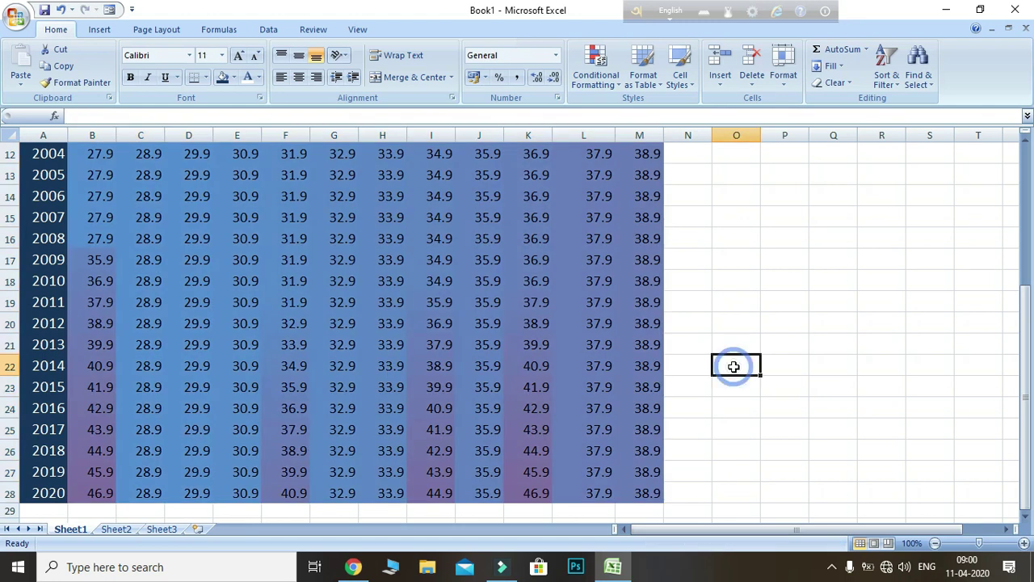
left_click(724, 317)
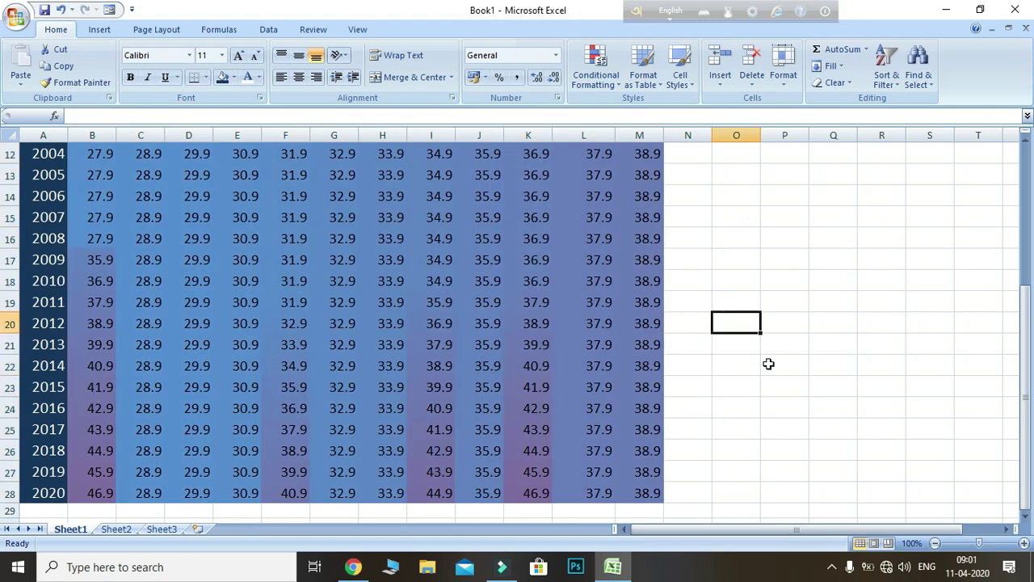
mouse_move(1023, 380)
left_mouse_down()
mouse_move(1025, 306)
mouse_move(1022, 419)
left_mouse_up()
key("ctrl+z")
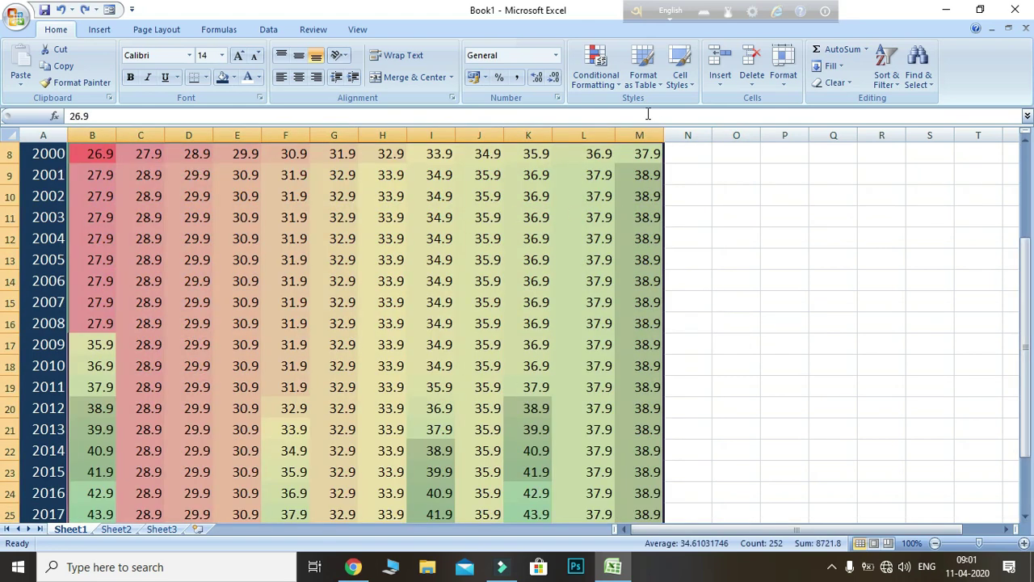
left_click(612, 78)
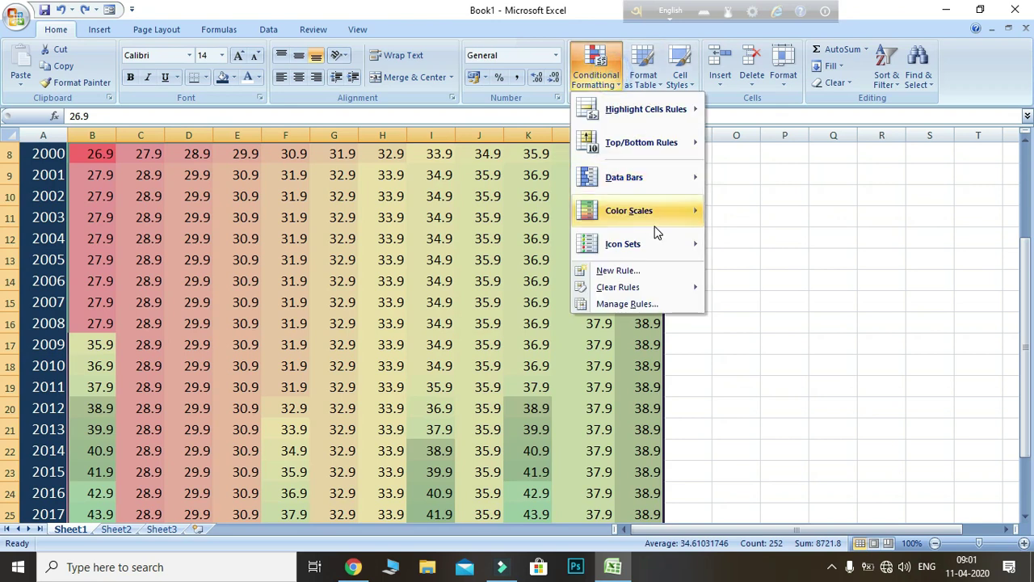
- Start a new formatting rule with the minimum set to Number 20
left_click(665, 270)
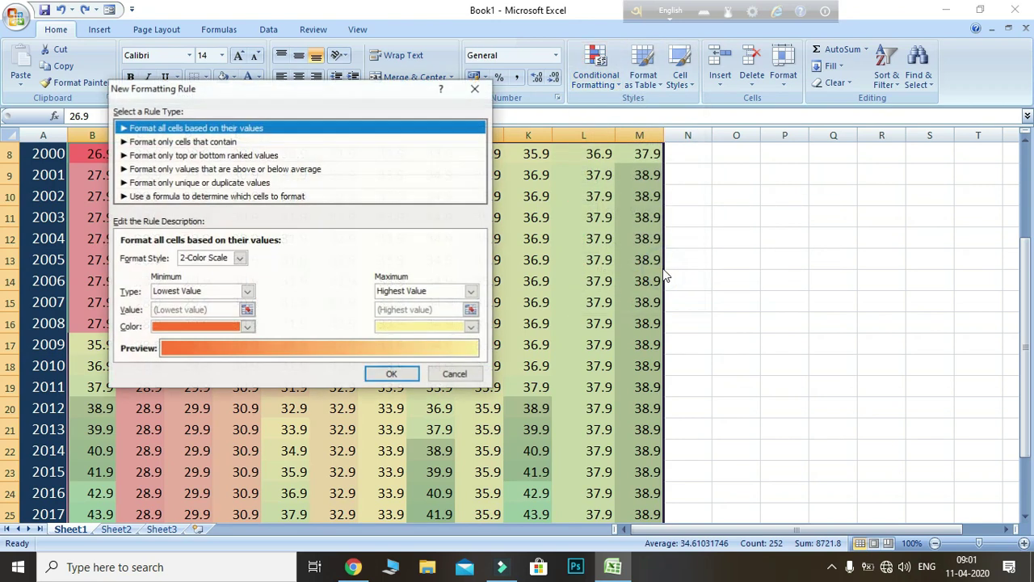
left_click(242, 303)
left_click(244, 311)
left_click(225, 312)
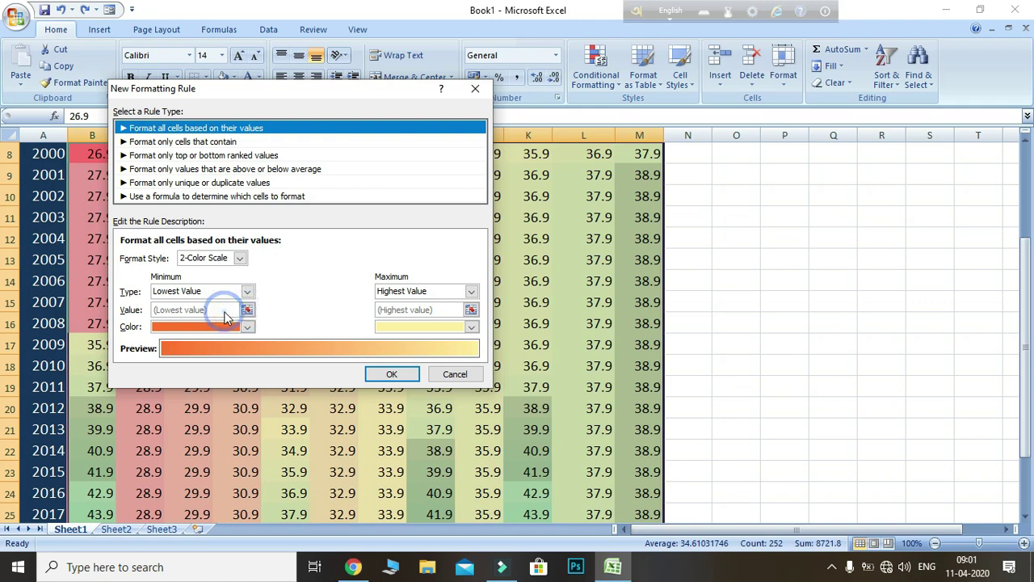
left_click(247, 291)
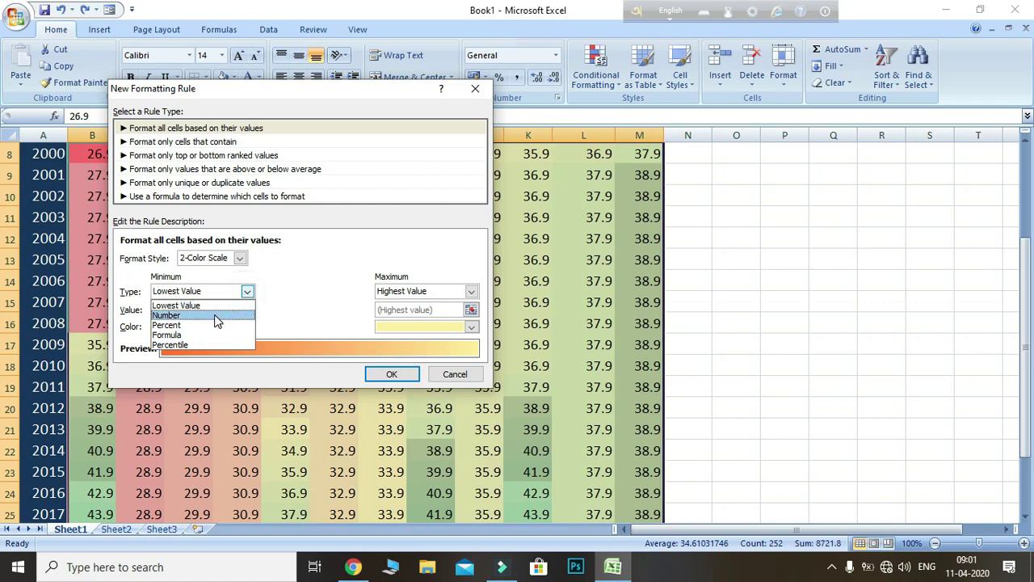
left_click(215, 315)
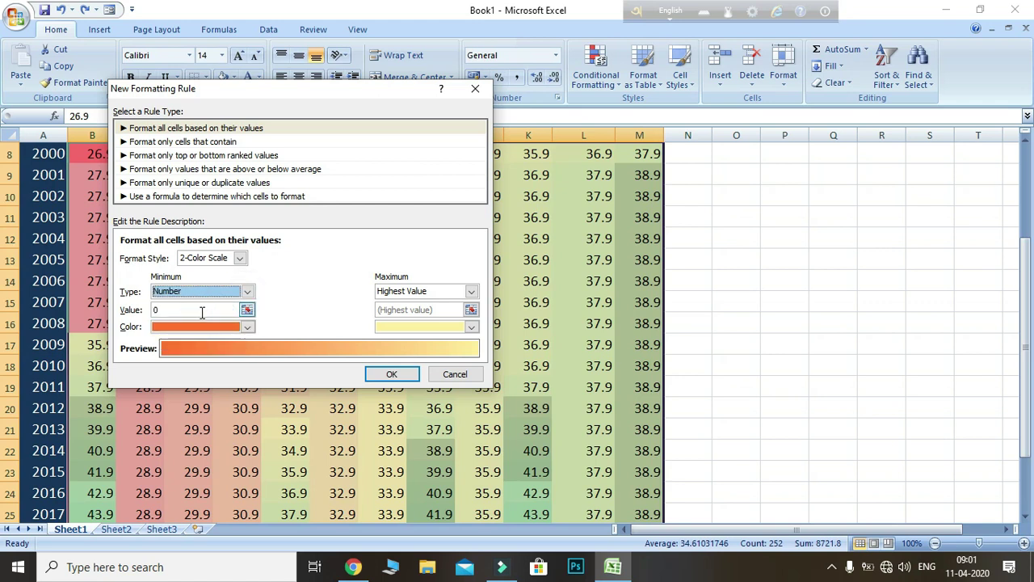
left_click(201, 312)
key("BackSpace")
type("20")
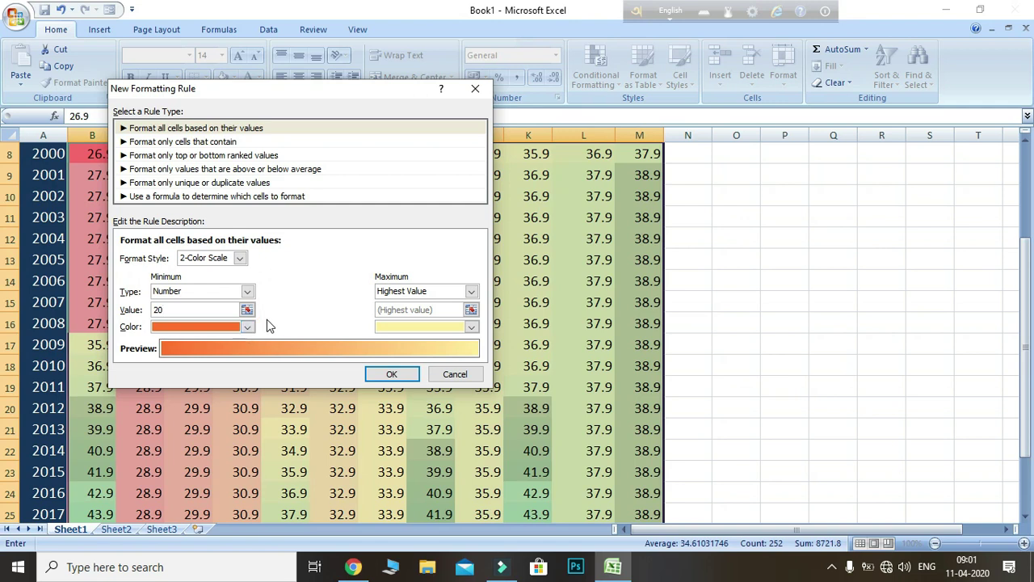
- Set the maximum to type Number with value 80
left_click(471, 291)
left_click(445, 317)
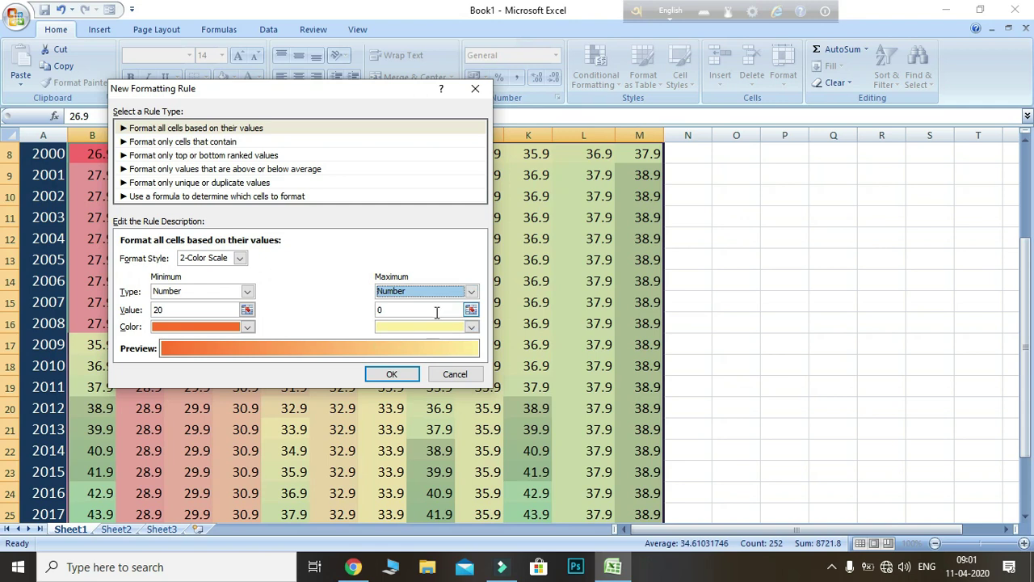
left_click(435, 312)
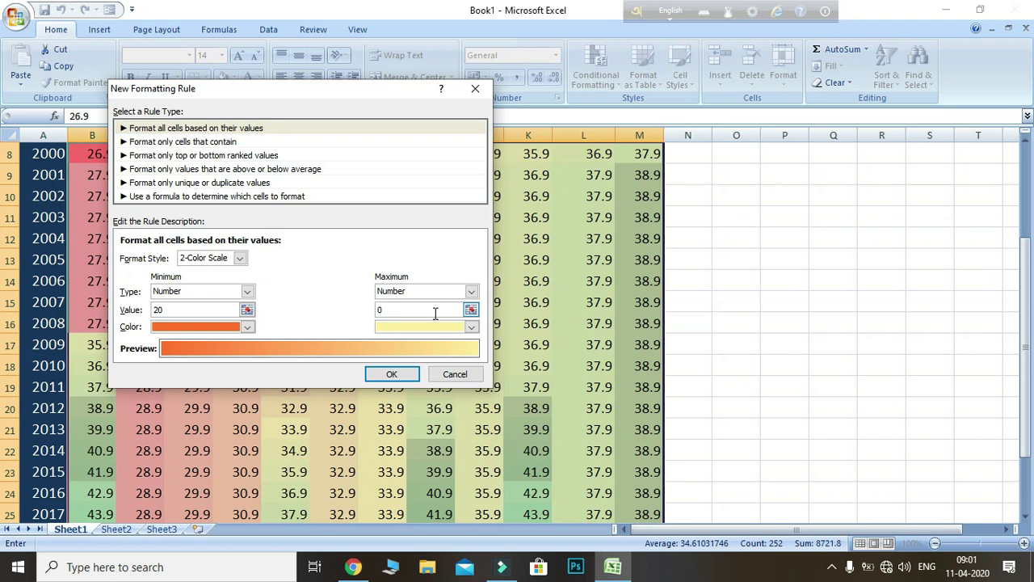
type("8")
type("0")
key("BackSpace")
key("BackSpace")
key("BackSpace")
type("80")
- Color the maximum red and the minimum yellow
left_click(471, 328)
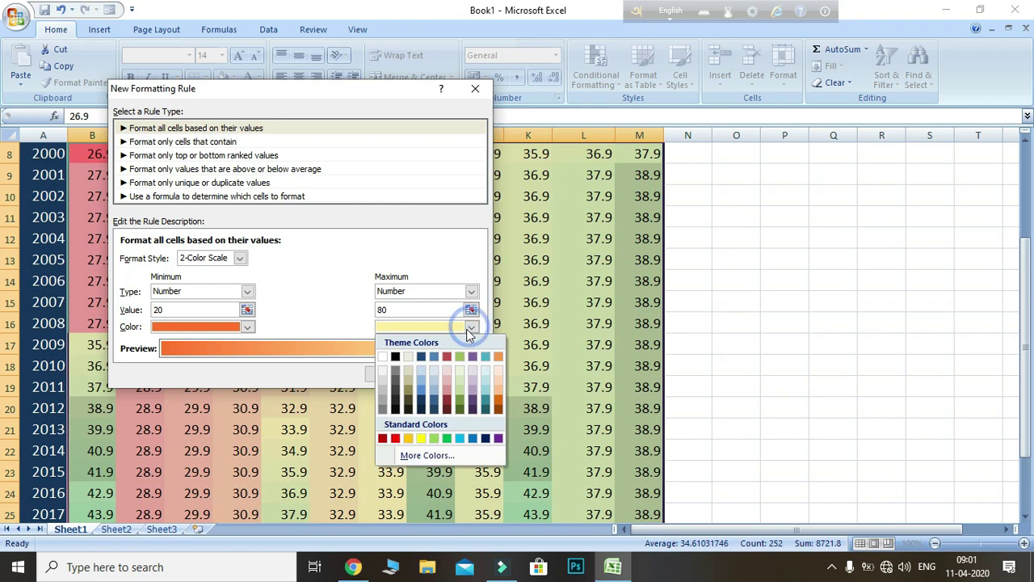
left_click(396, 438)
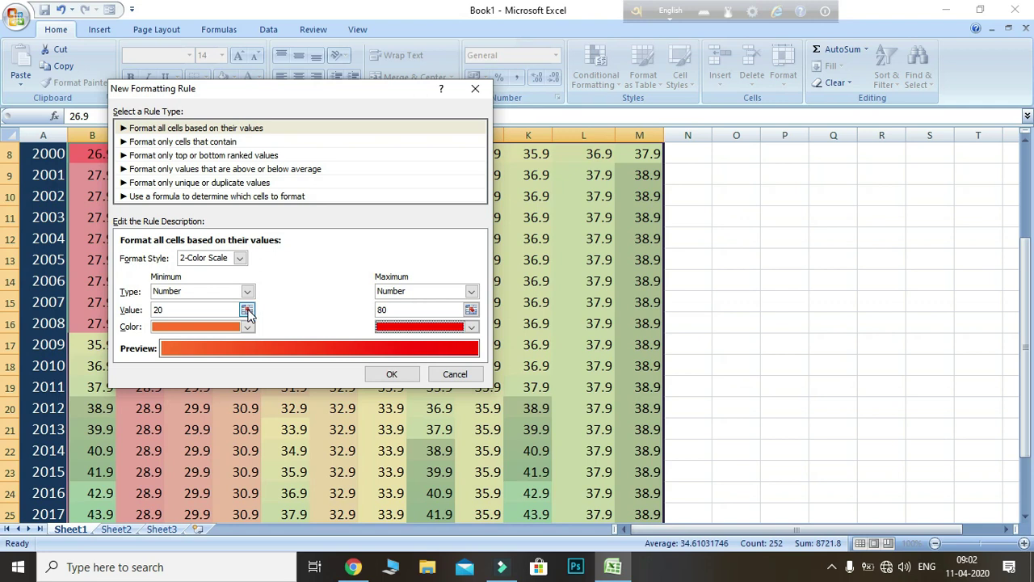
left_click(247, 328)
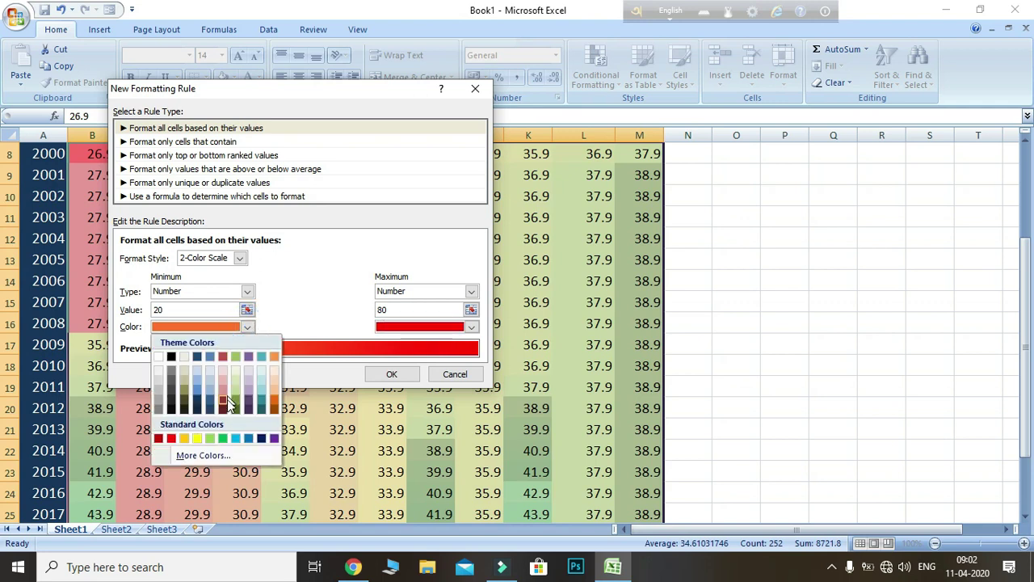
left_click(194, 441)
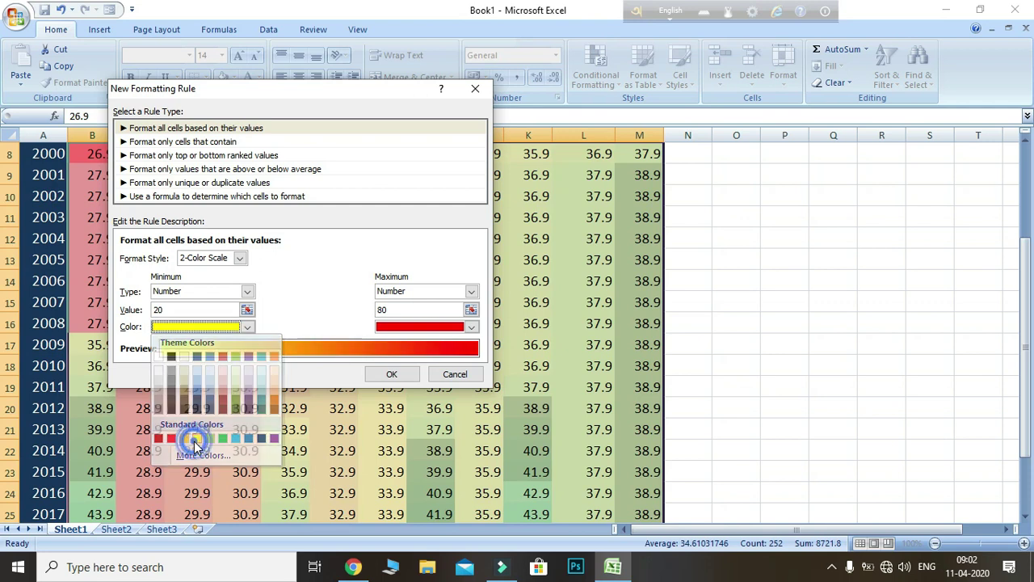
- Keep the 2-Color Scale style for all cells and apply the yellow-to-red rule
left_click(239, 259)
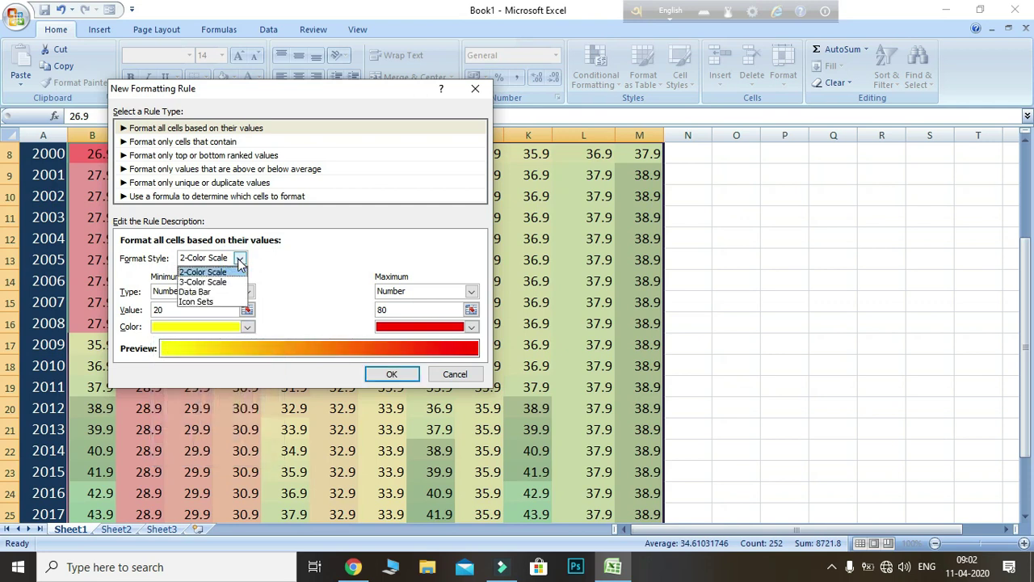
left_click(231, 282)
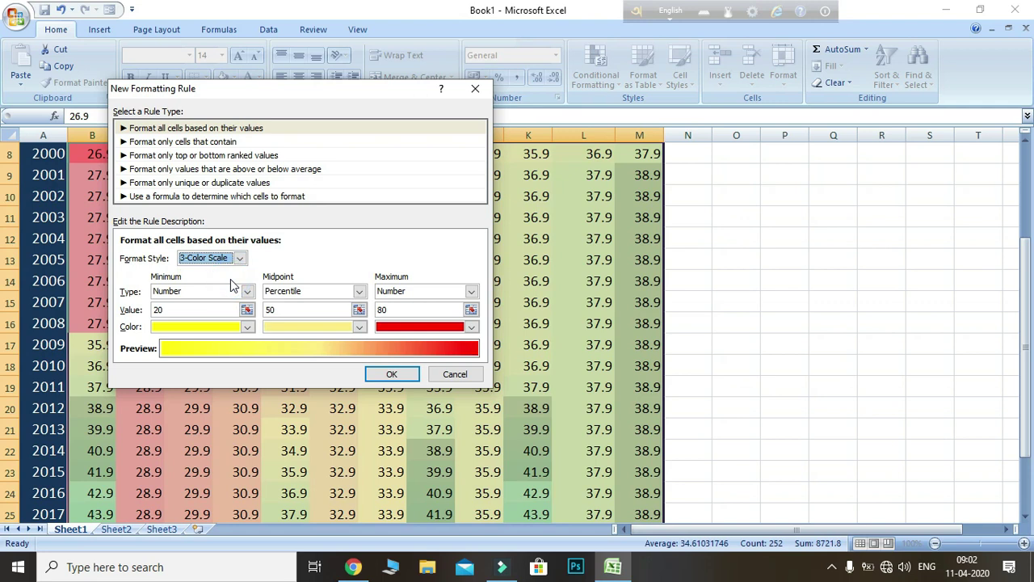
left_click(239, 259)
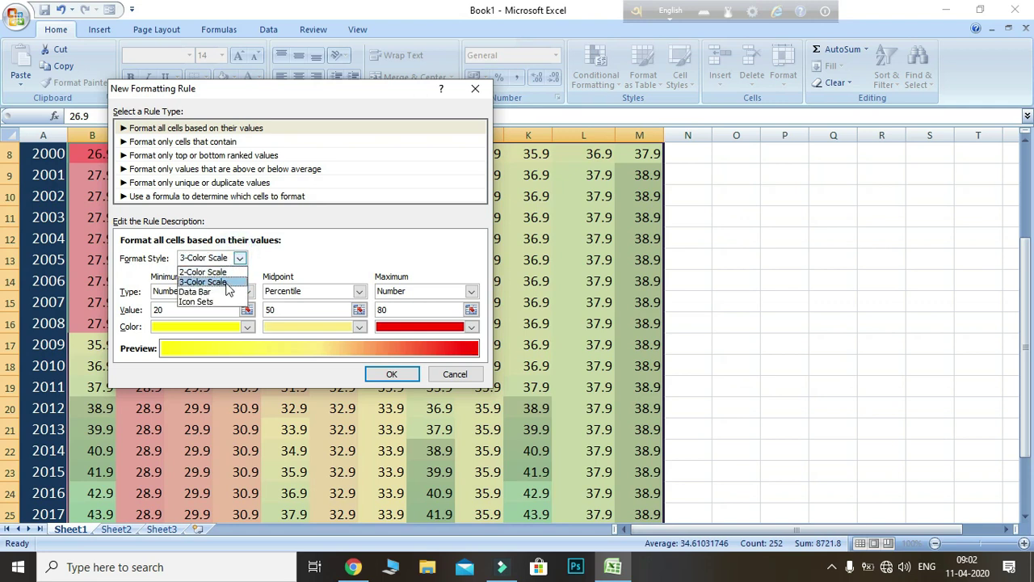
left_click(225, 273)
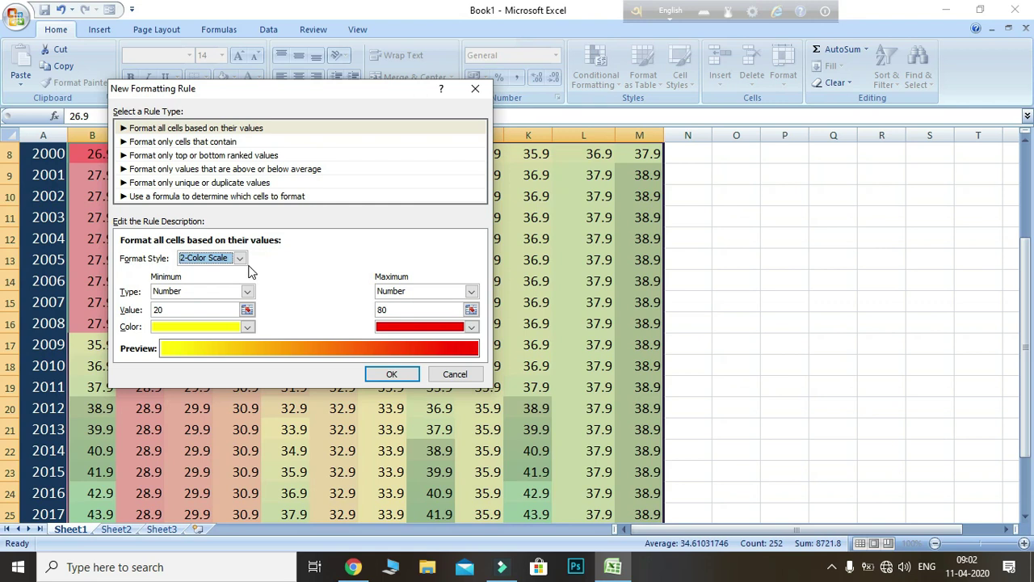
left_click(214, 130)
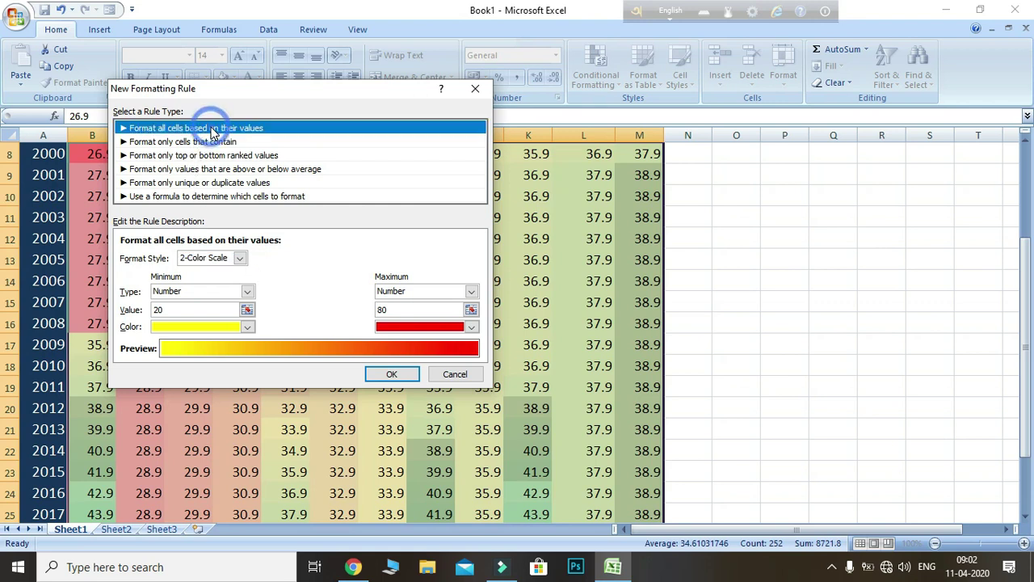
left_click(392, 374)
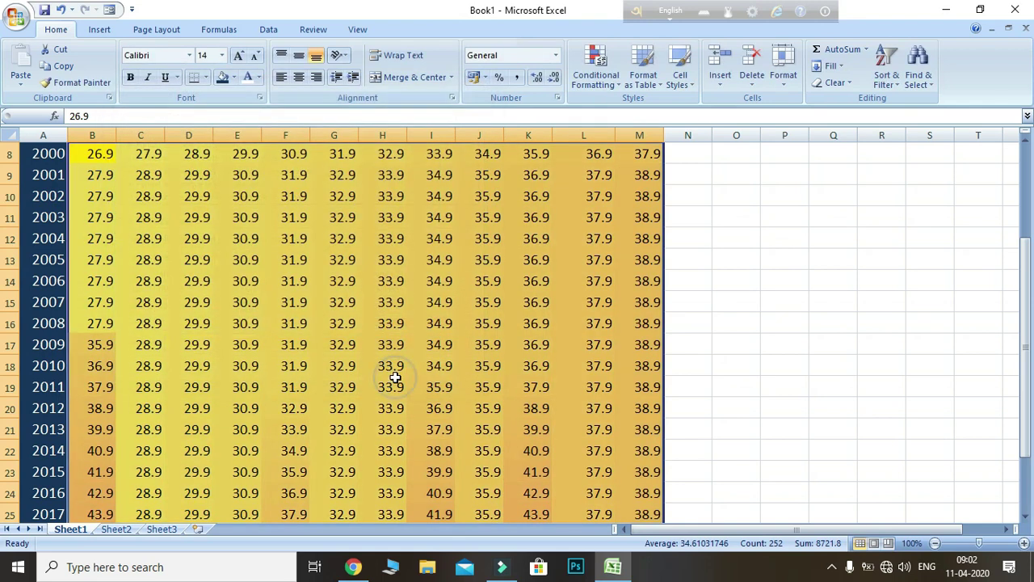
left_click(711, 365)
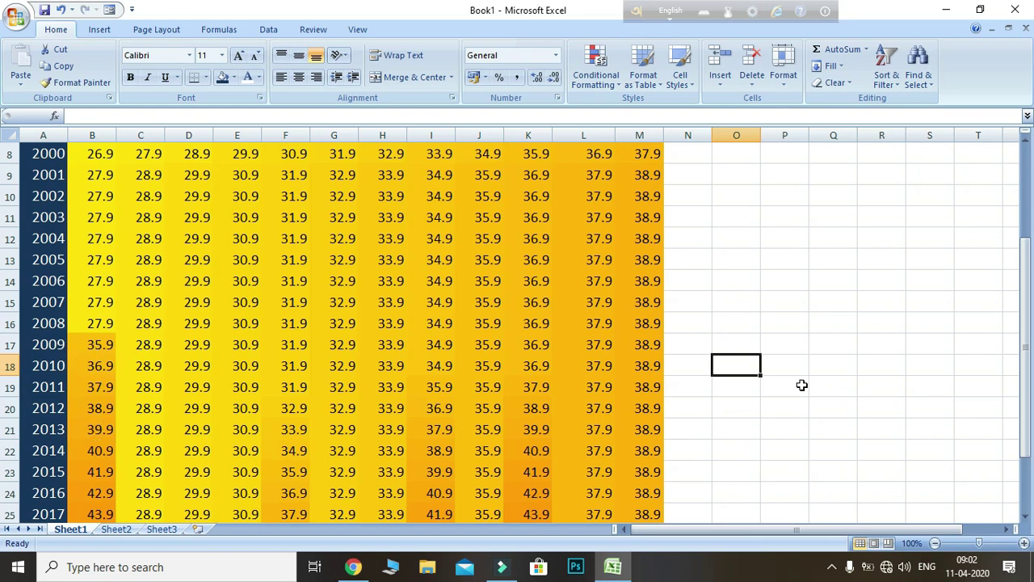
mouse_move(1025, 318)
left_mouse_down()
mouse_move(1031, 377)
mouse_move(1032, 306)
left_mouse_up()
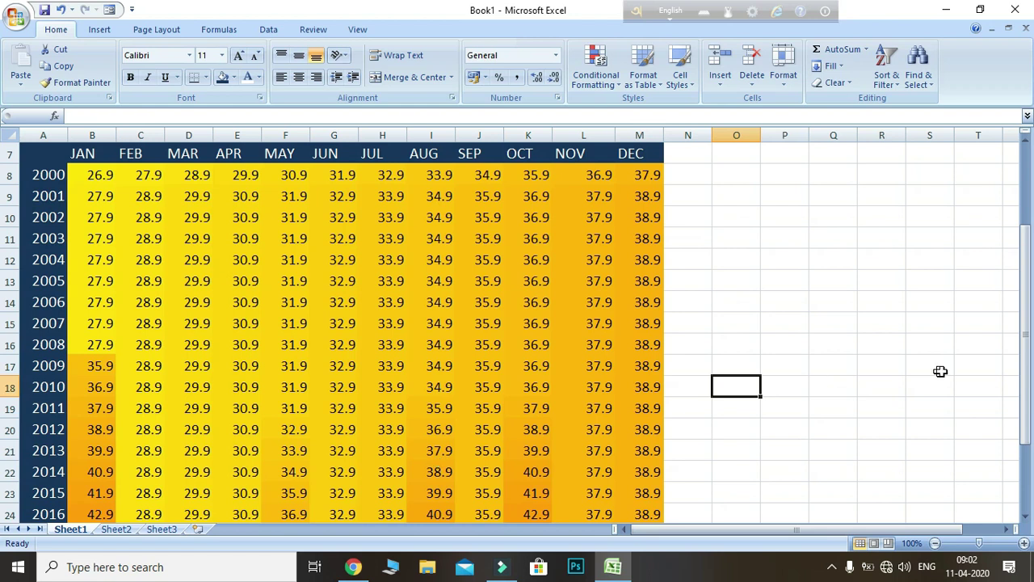
left_click_drag(1028, 310, 1028, 229)
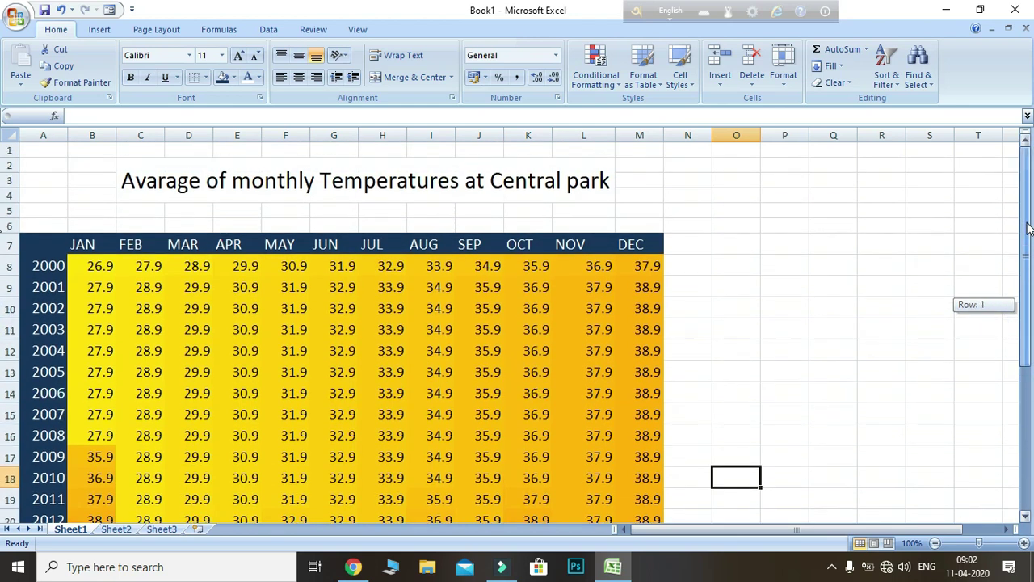